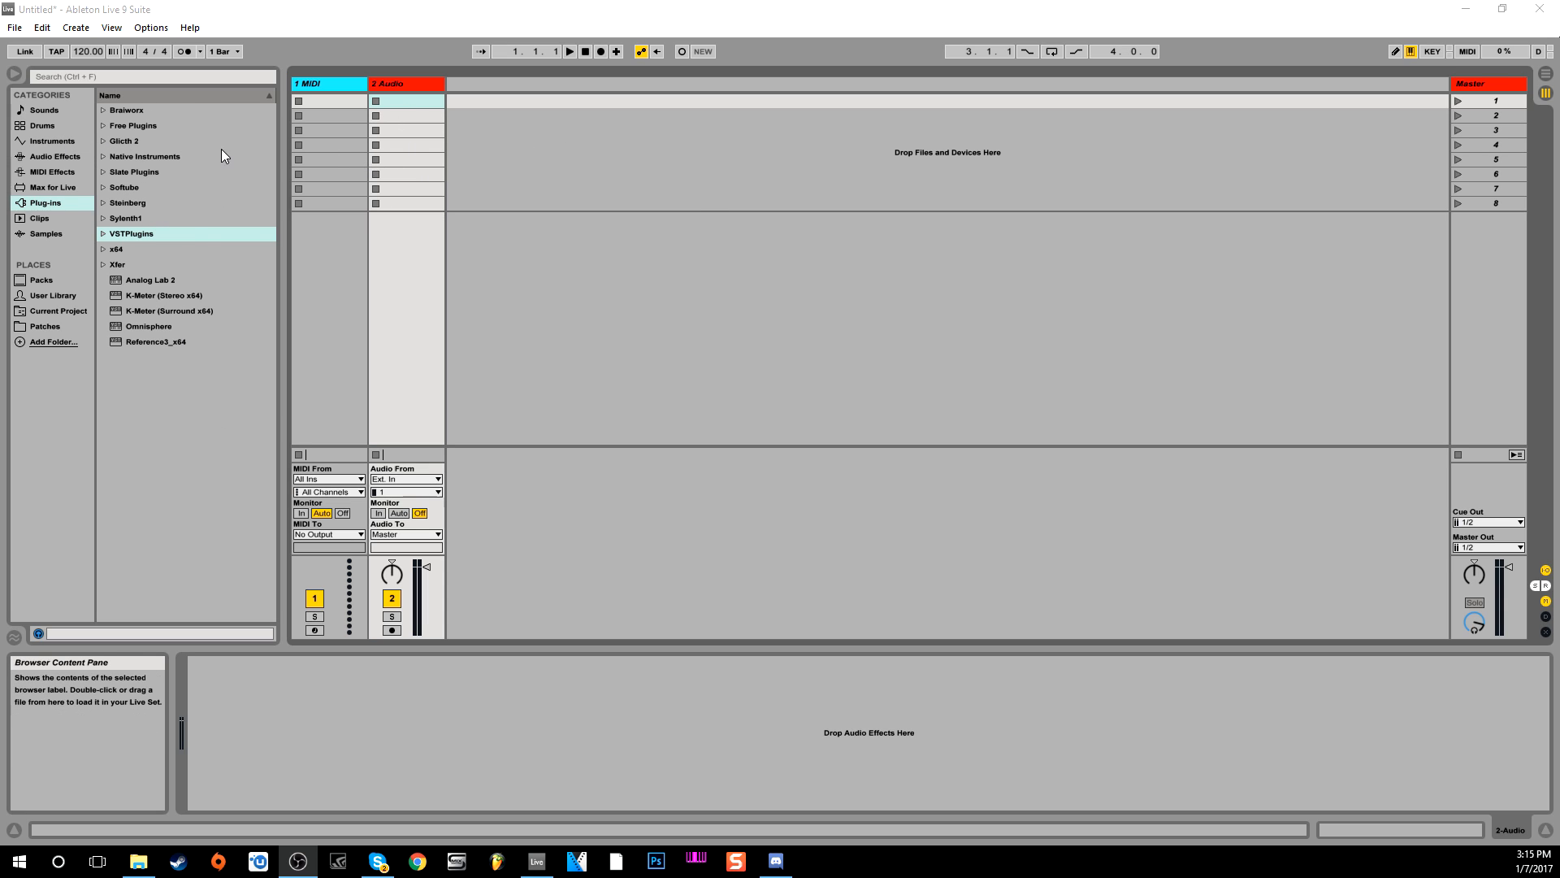
# - Show the Sounds category in the browser, and look at the Arrangement View before returning to the Session View
pyautogui.click(59, 110)
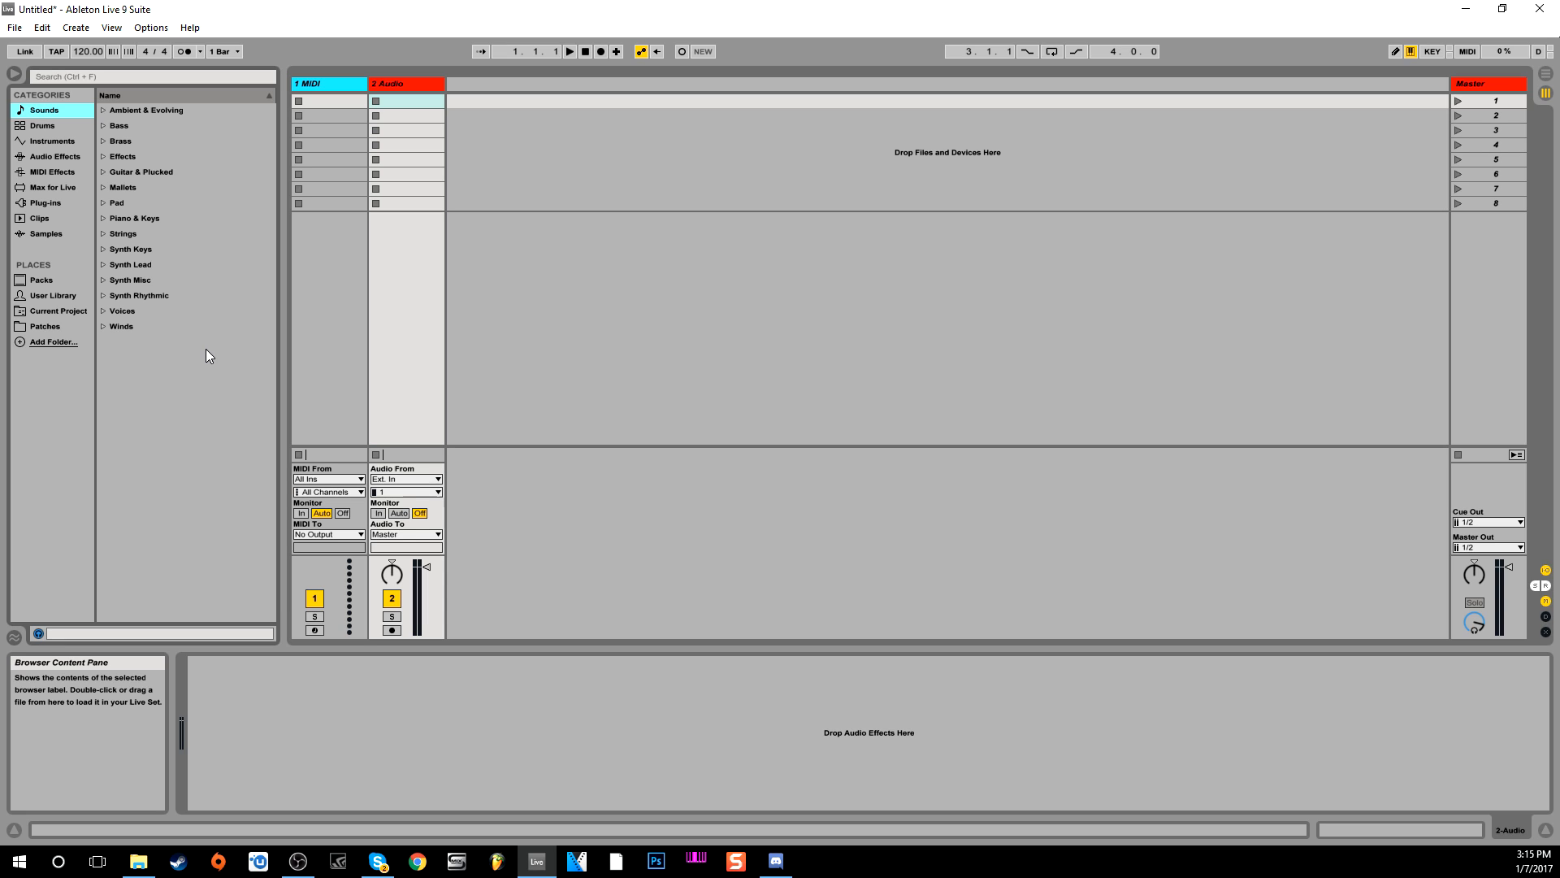
pyautogui.press('Tab')
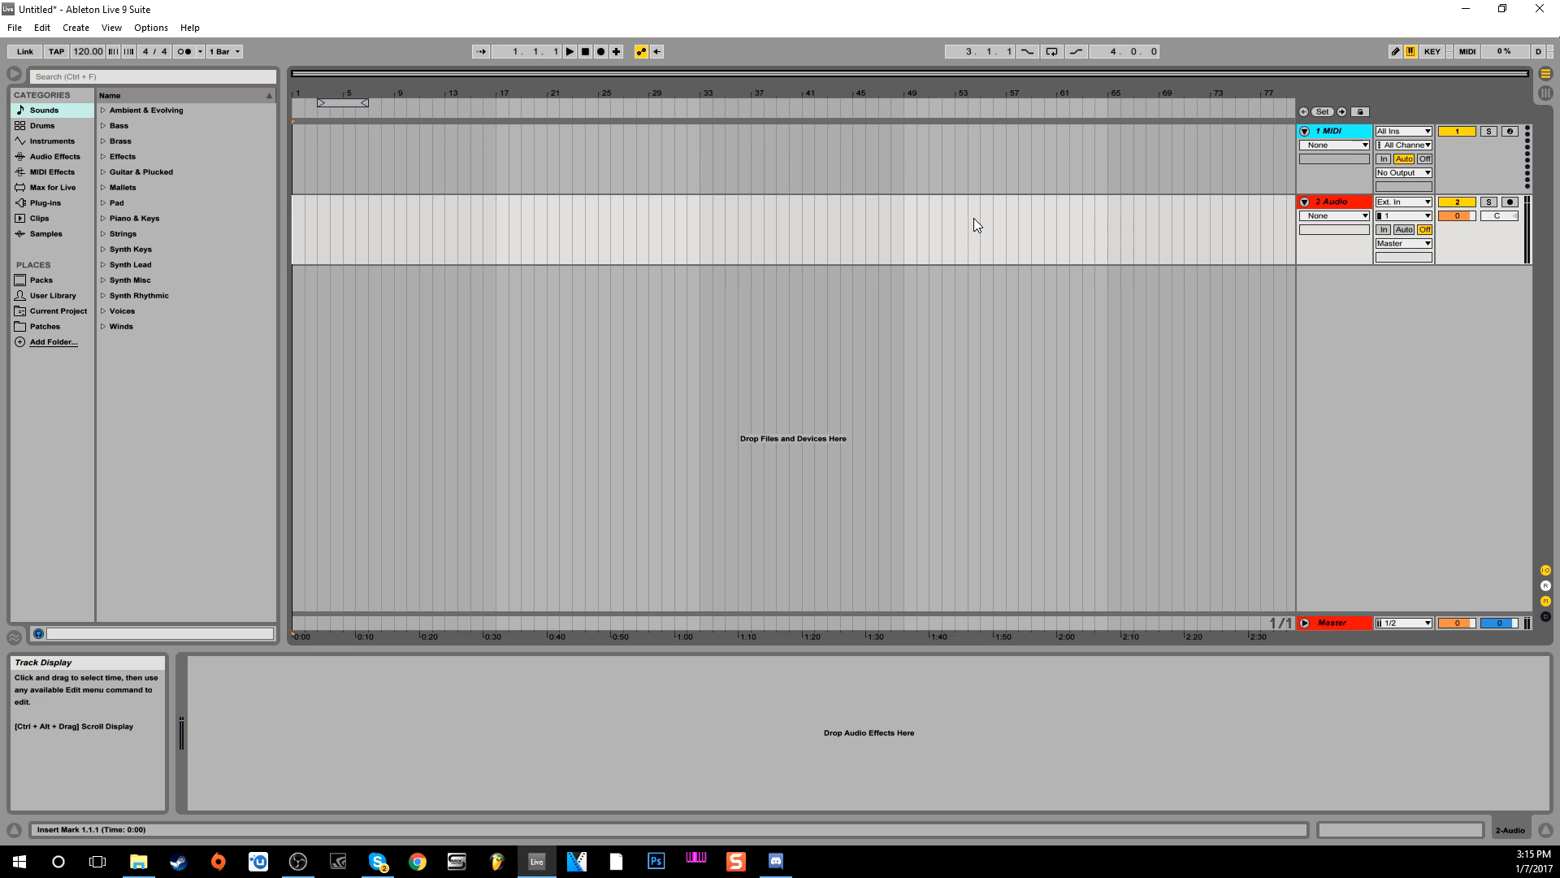
pyautogui.press('Tab')
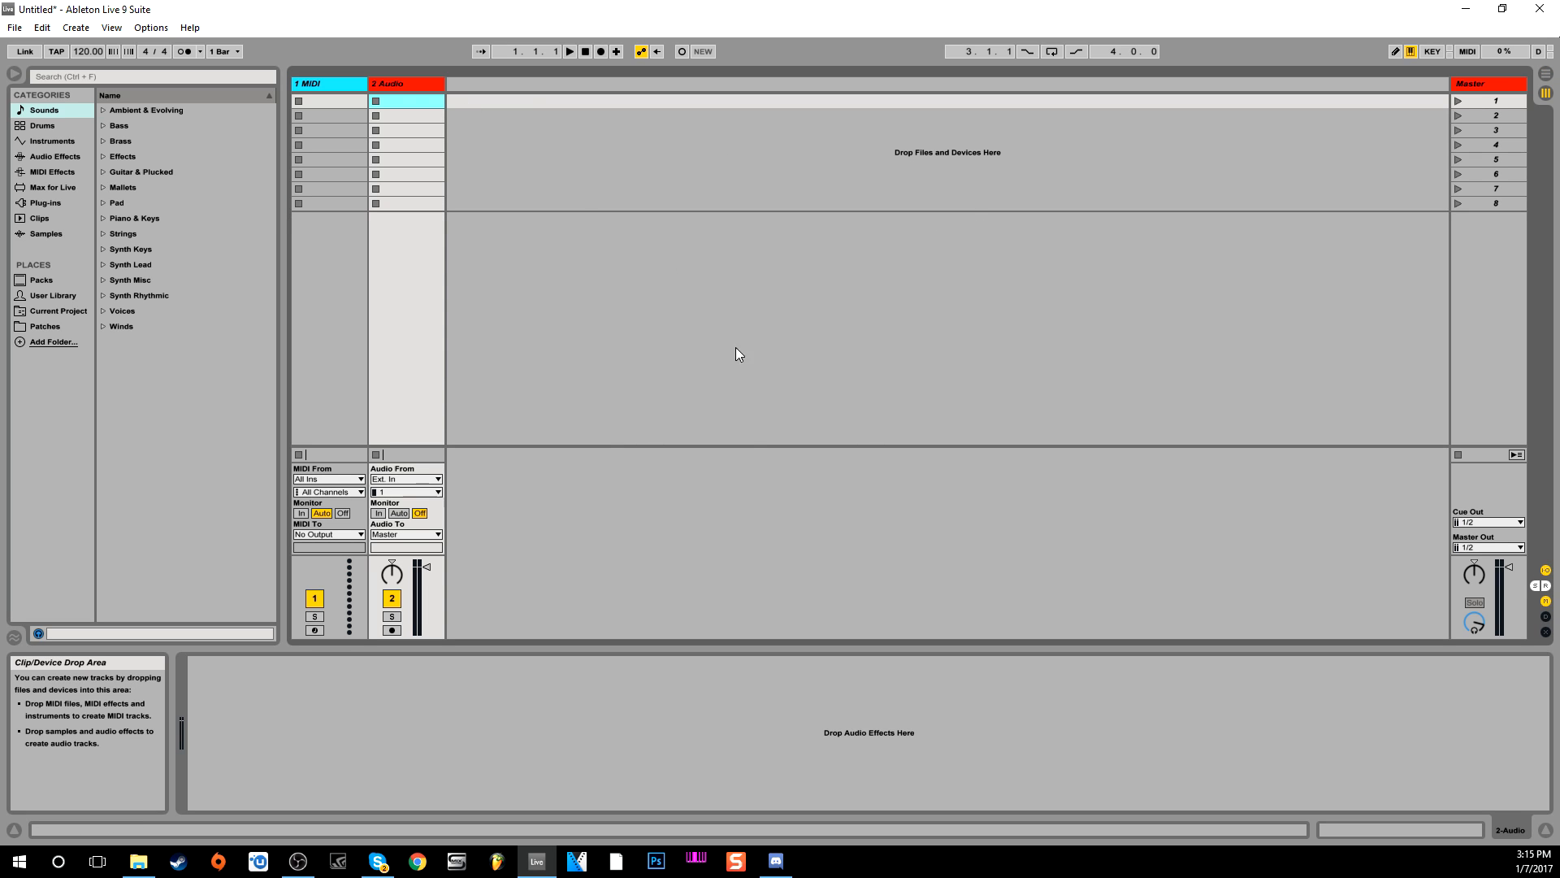
# - Try enlarging the Session View mixer and shrinking it back, and compare the Session and Arrangement Views
pyautogui.moveTo(504, 446); pyautogui.dragTo(504, 303)
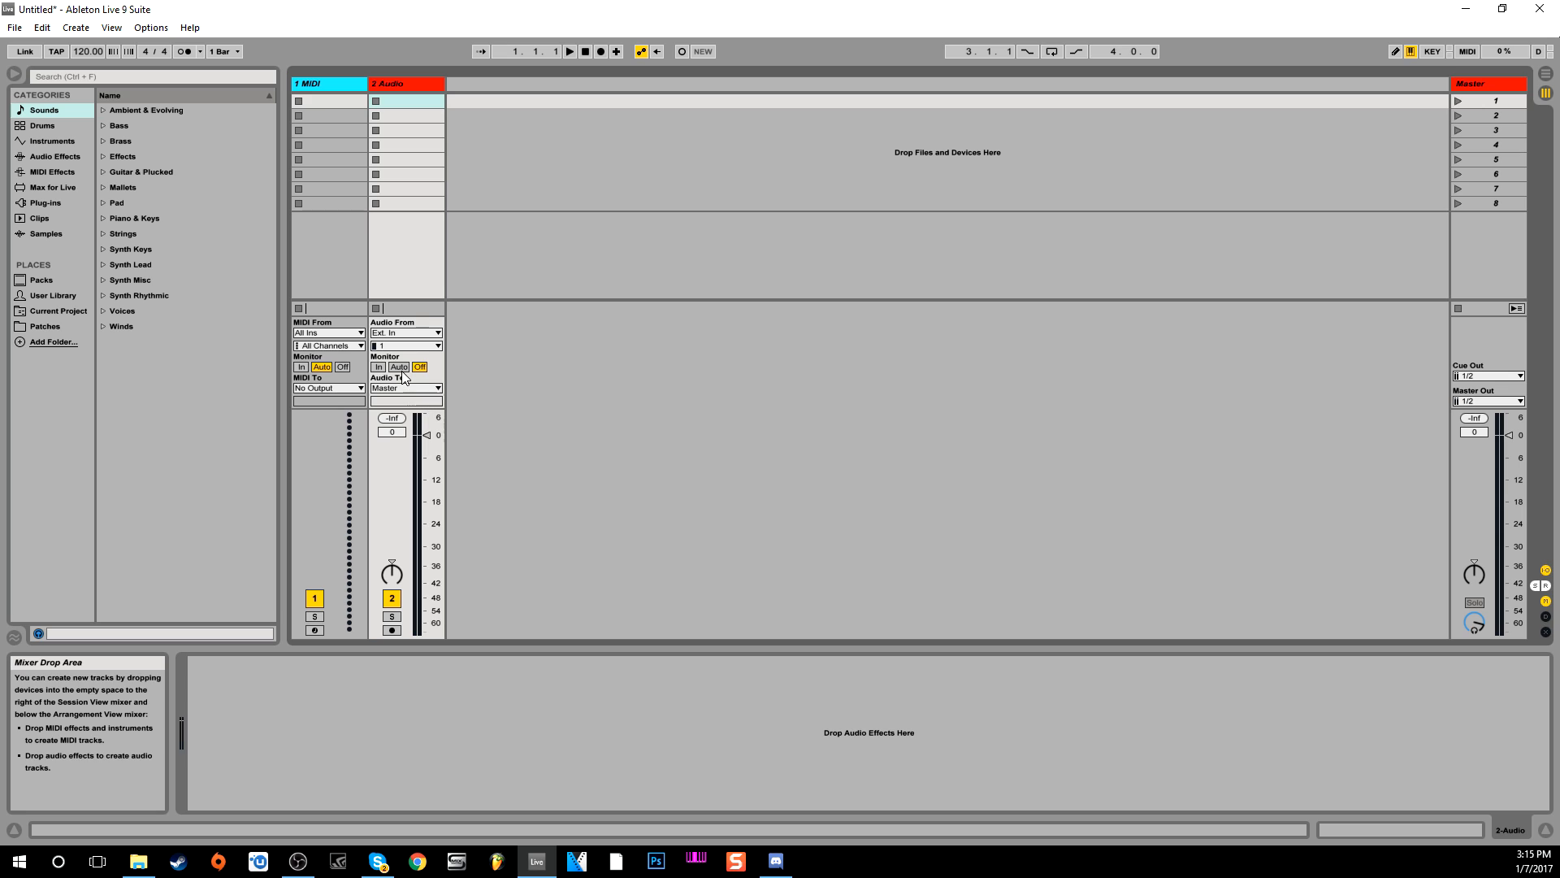
pyautogui.moveTo(410, 300); pyautogui.dragTo(417, 724)
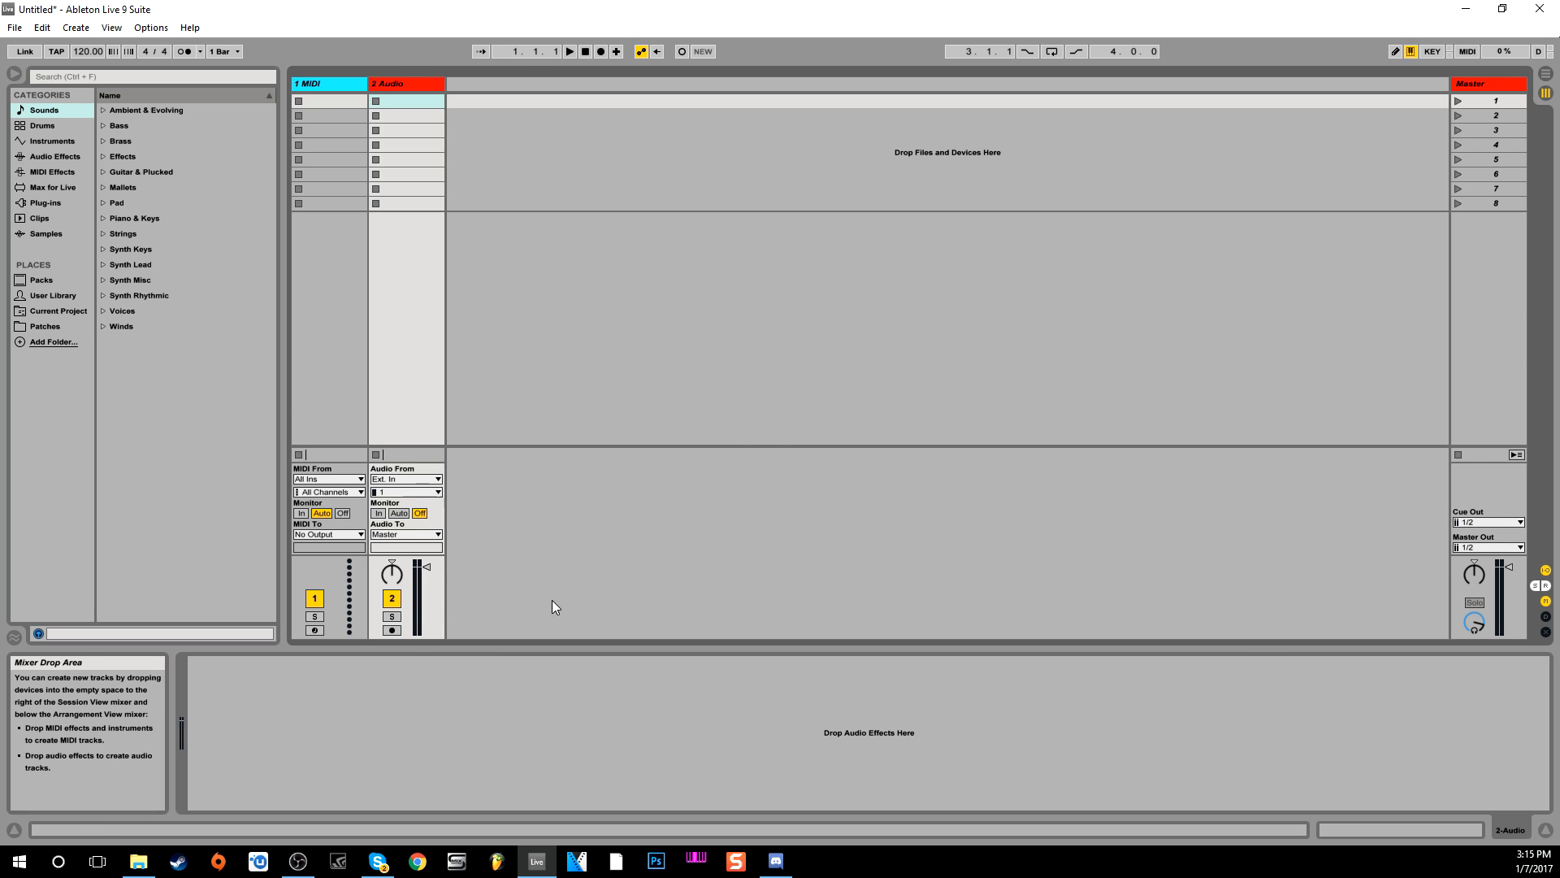
pyautogui.press('Tab')
pyautogui.press('Tab')
pyautogui.press('Tab')
pyautogui.press('Tab')
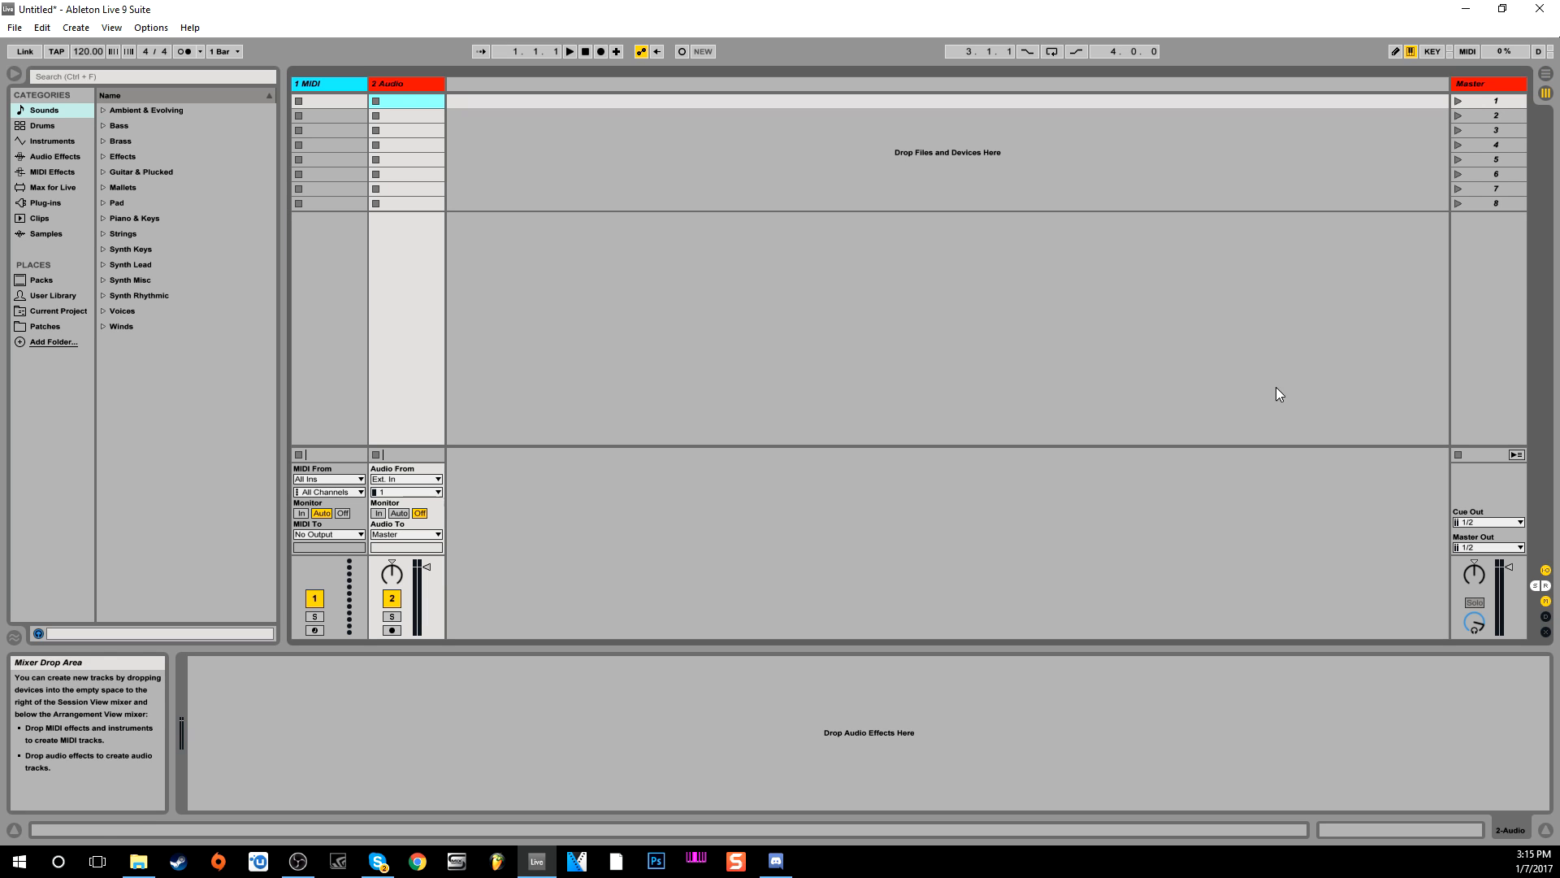
pyautogui.click(1549, 85)
pyautogui.press('Tab')
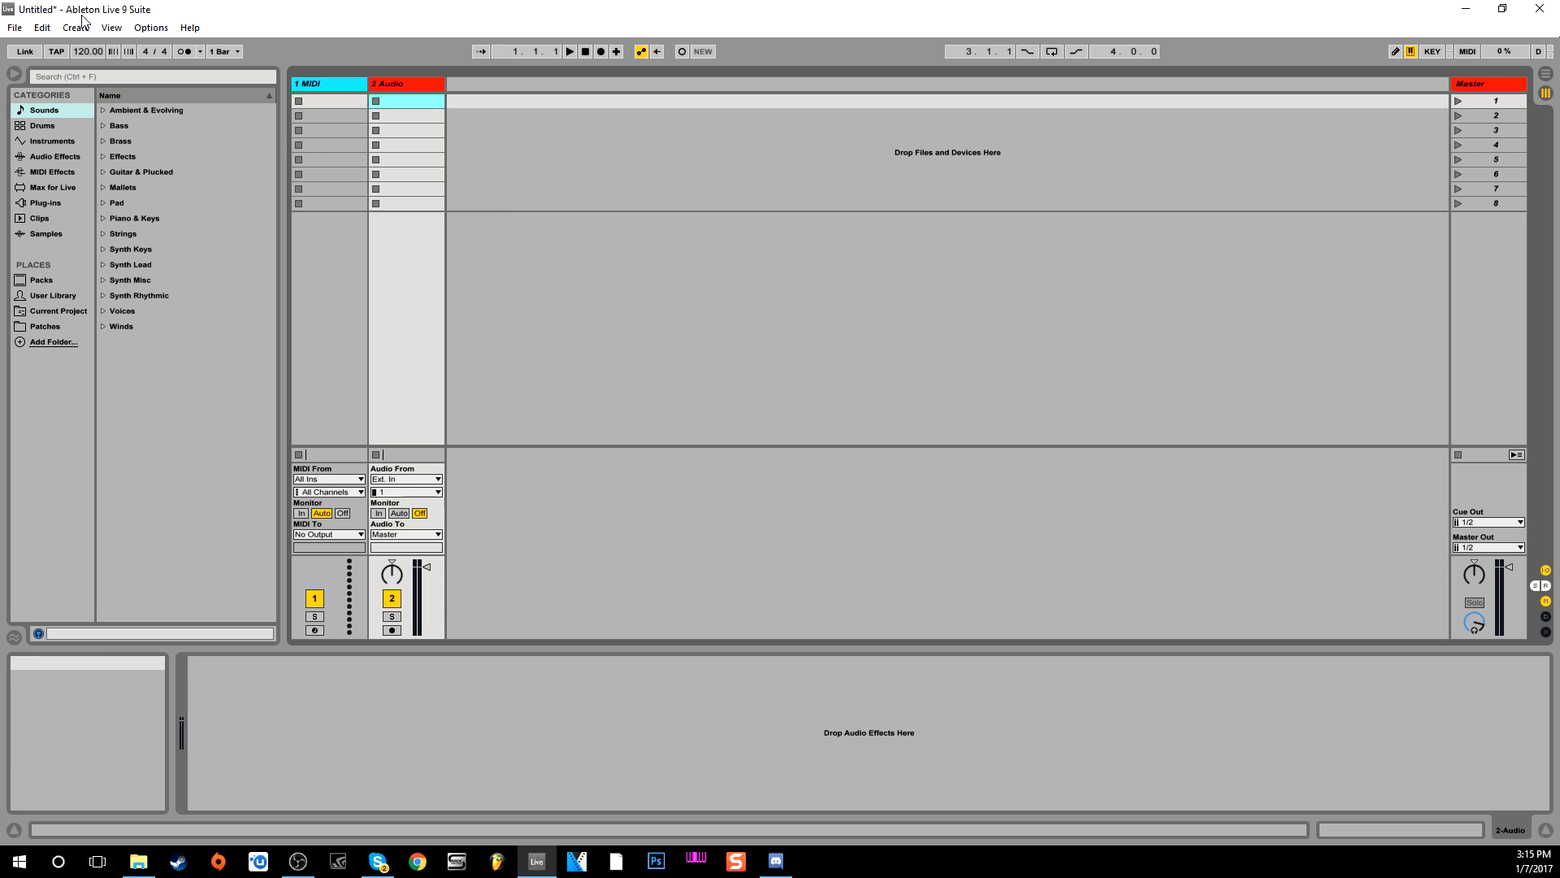
# - Open the Preferences window and view the available interface languages, keeping US-English
pyautogui.click(158, 28)
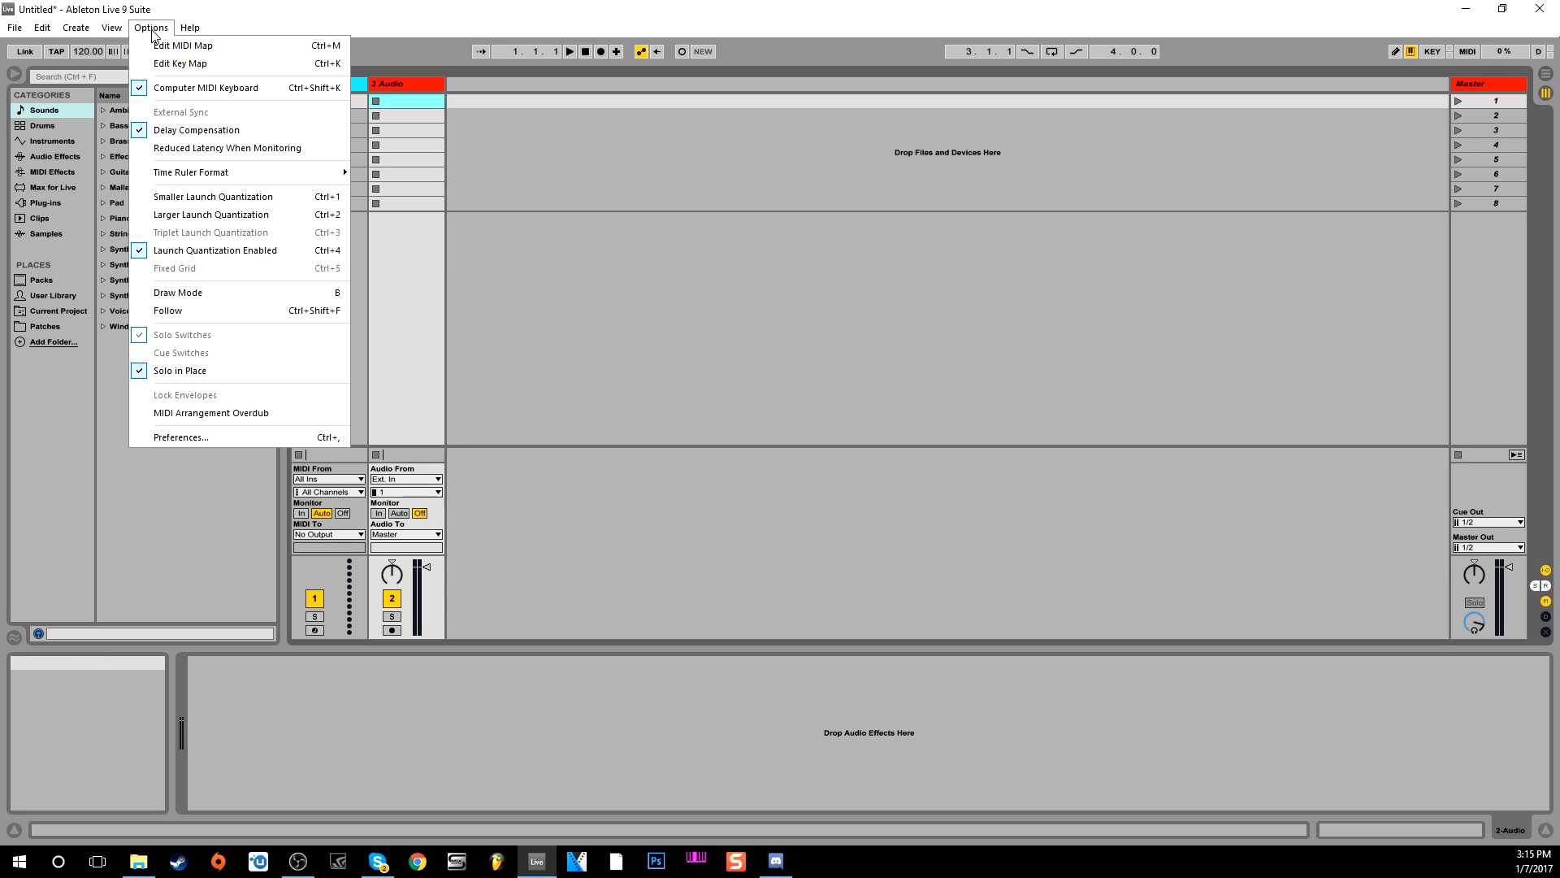
pyautogui.click(191, 436)
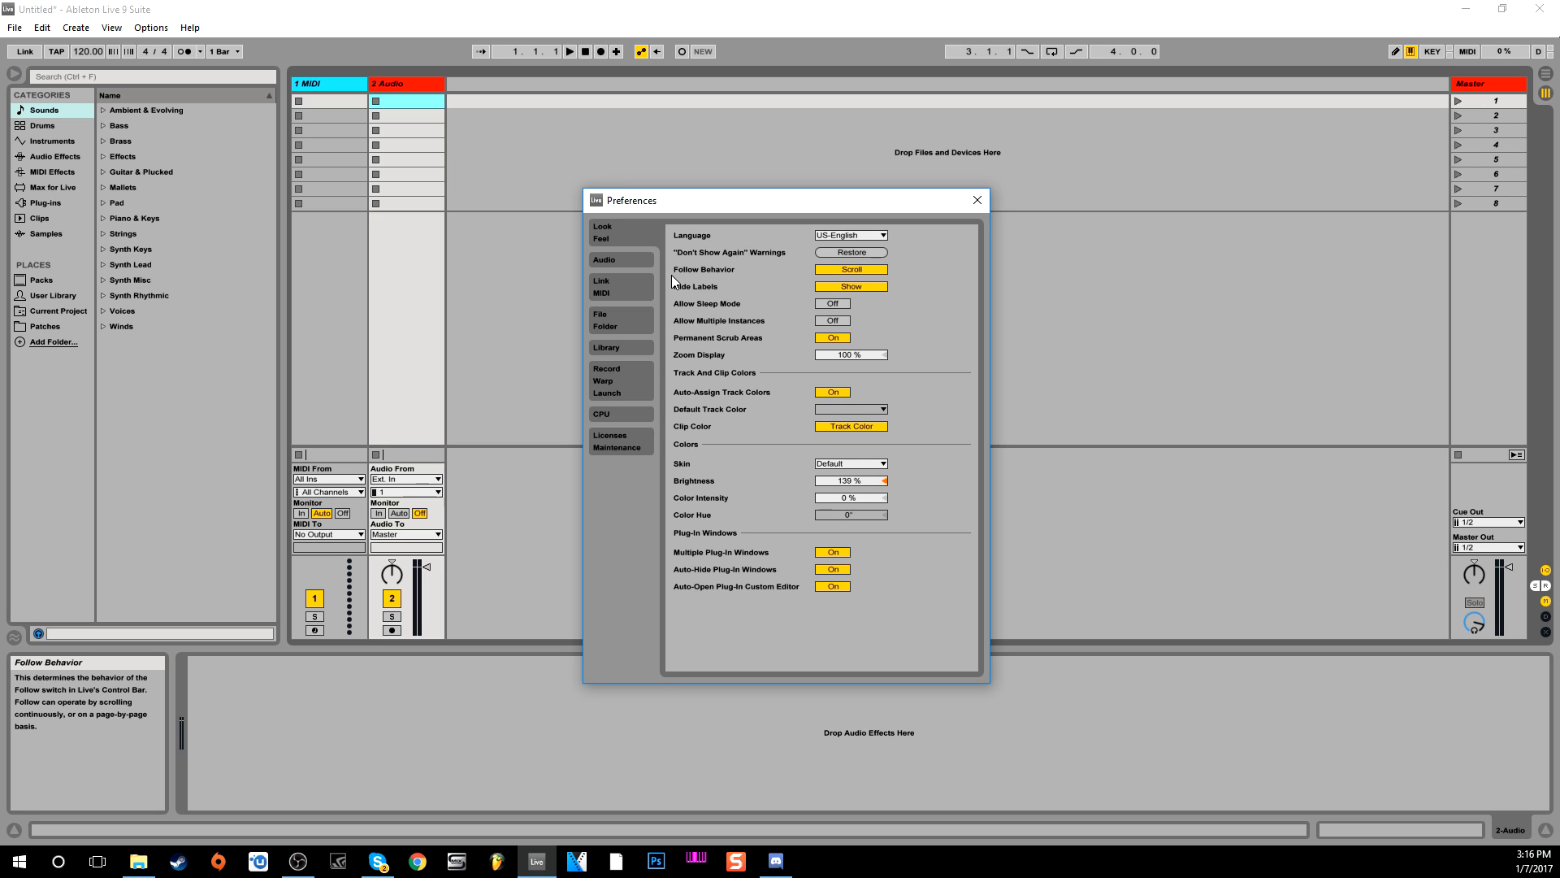
pyautogui.click(859, 235)
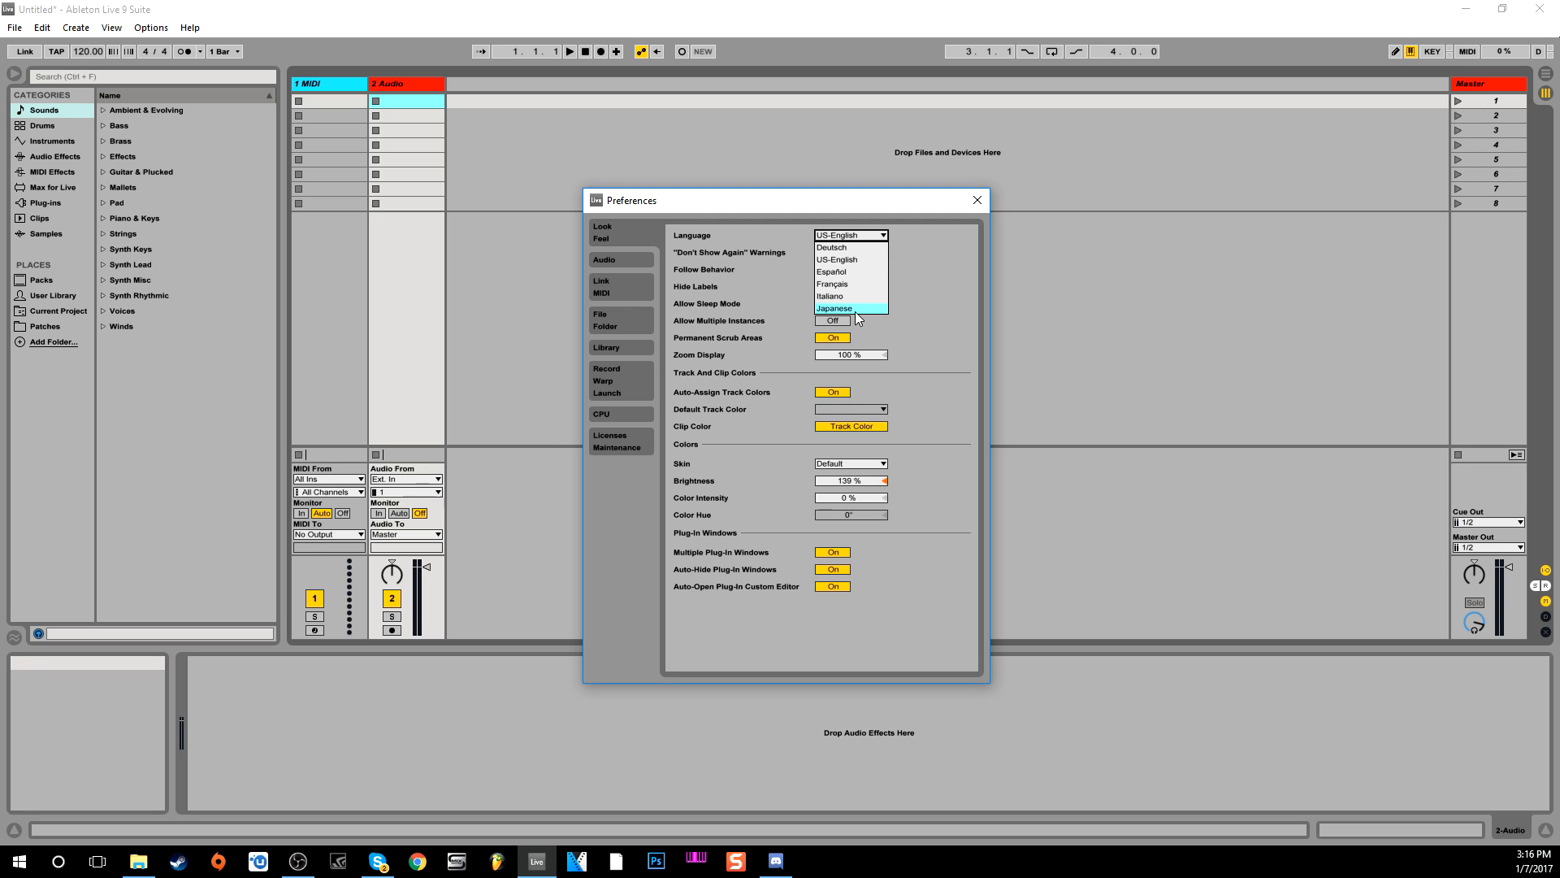
pyautogui.click(914, 271)
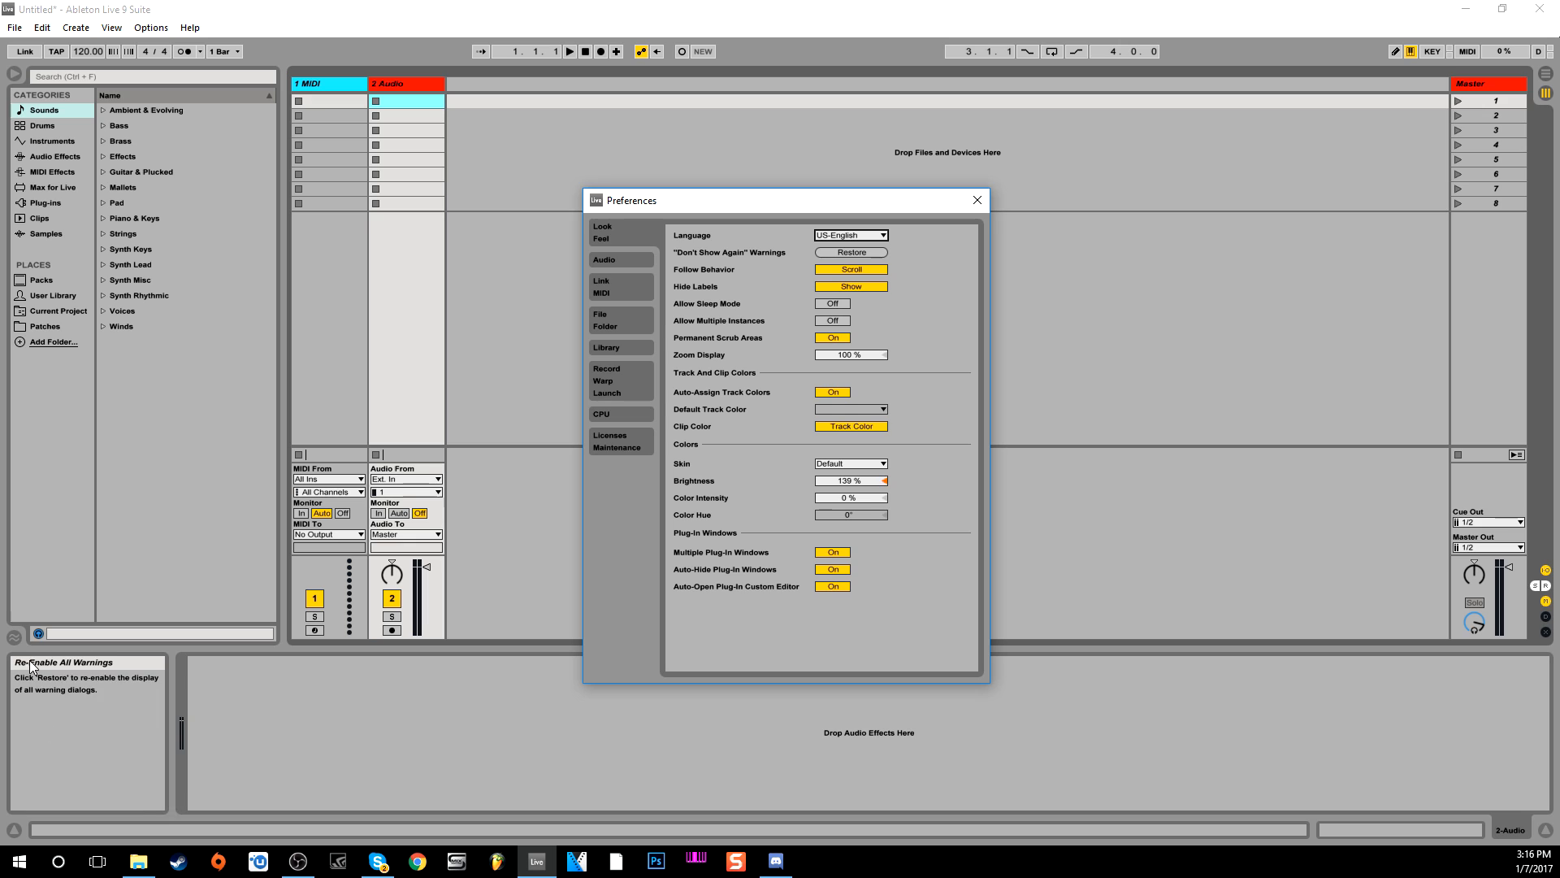
pyautogui.click(139, 695)
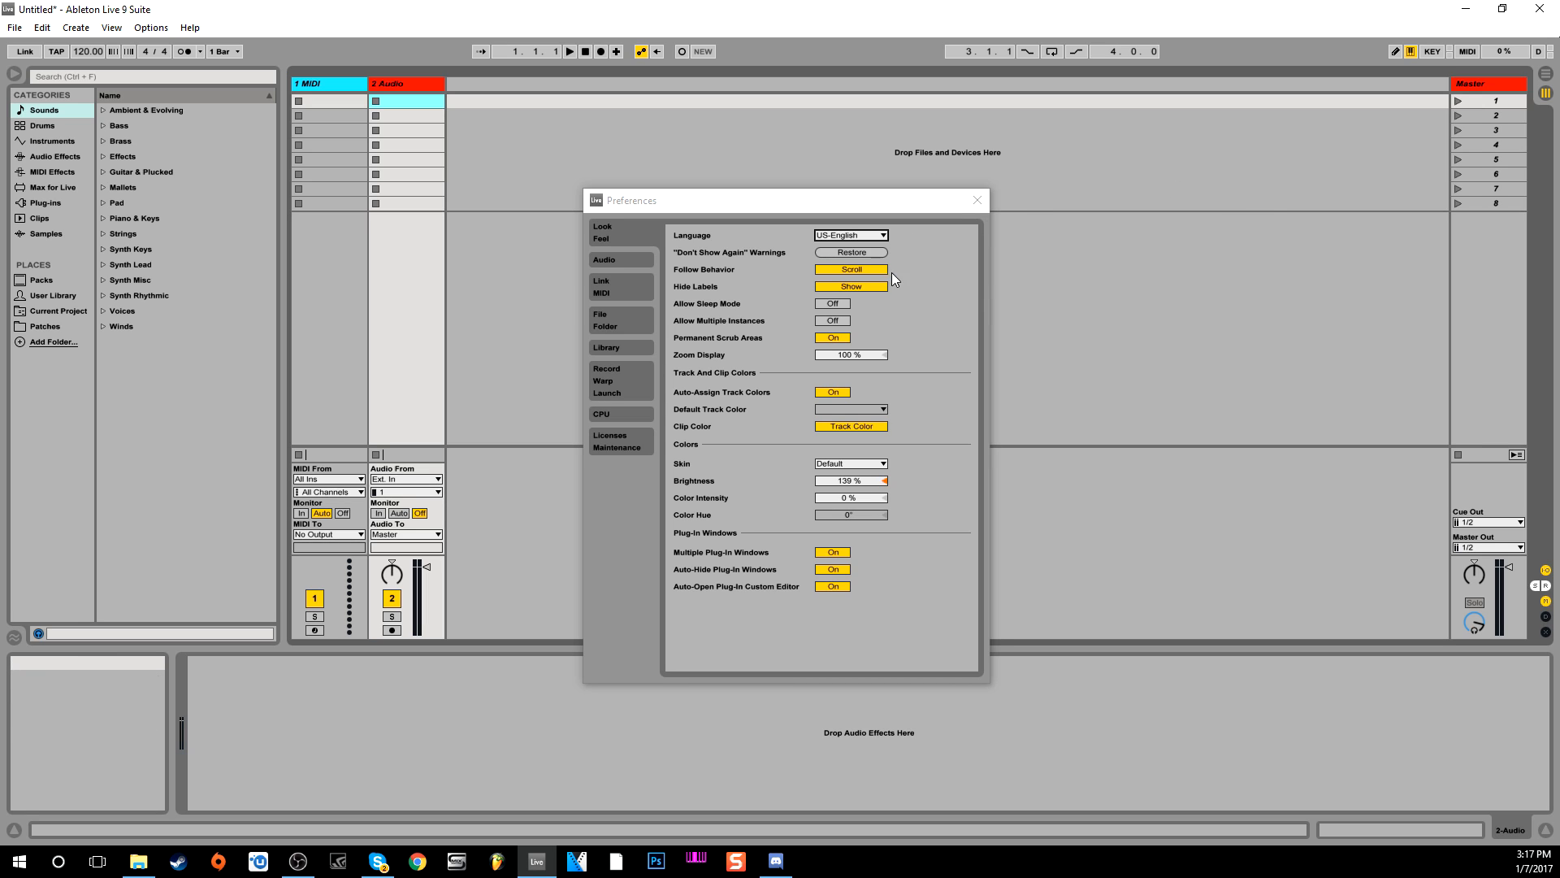
# - Try the other Follow Behavior option and a 50% Zoom Display, returning them to Scroll and 100%
pyautogui.click(870, 270)
pyautogui.click(866, 270)
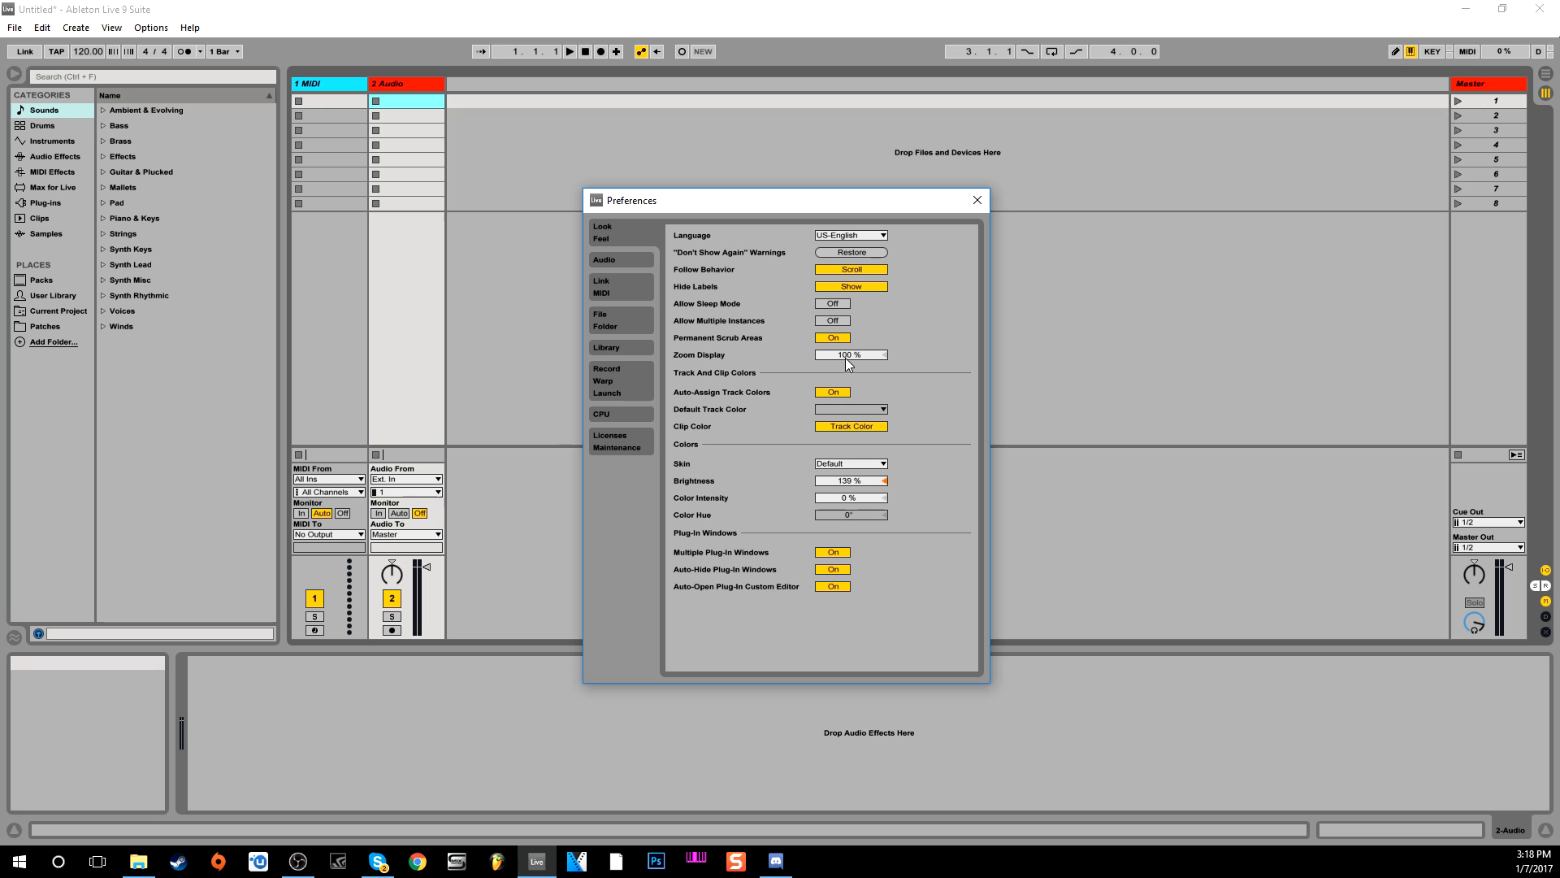
pyautogui.moveTo(851, 354); pyautogui.dragTo(851, 395)
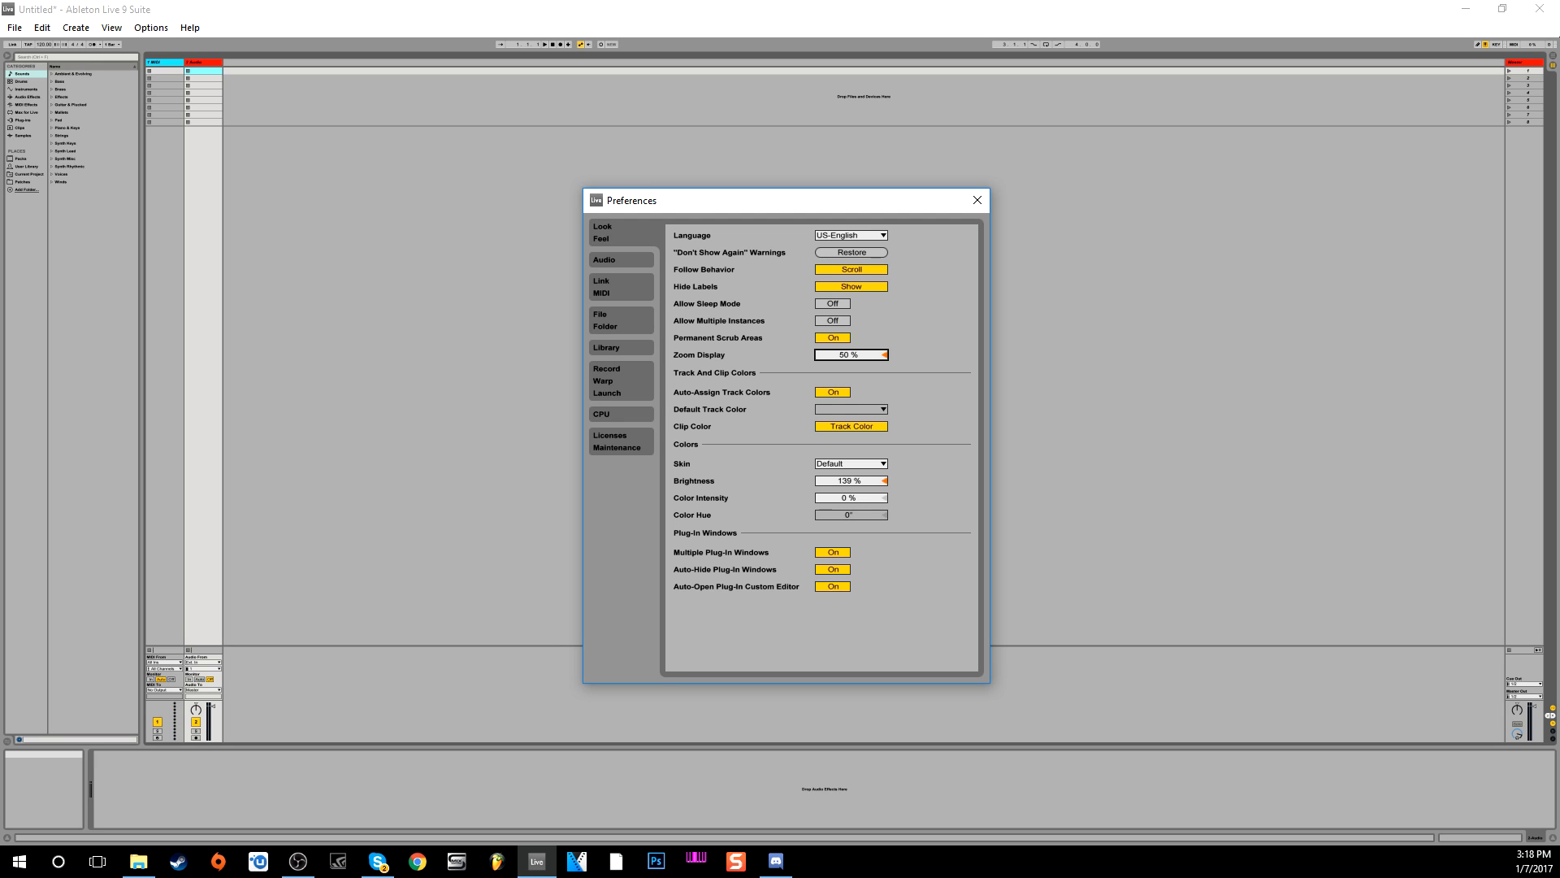
pyautogui.moveTo(854, 353); pyautogui.dragTo(853, 312)
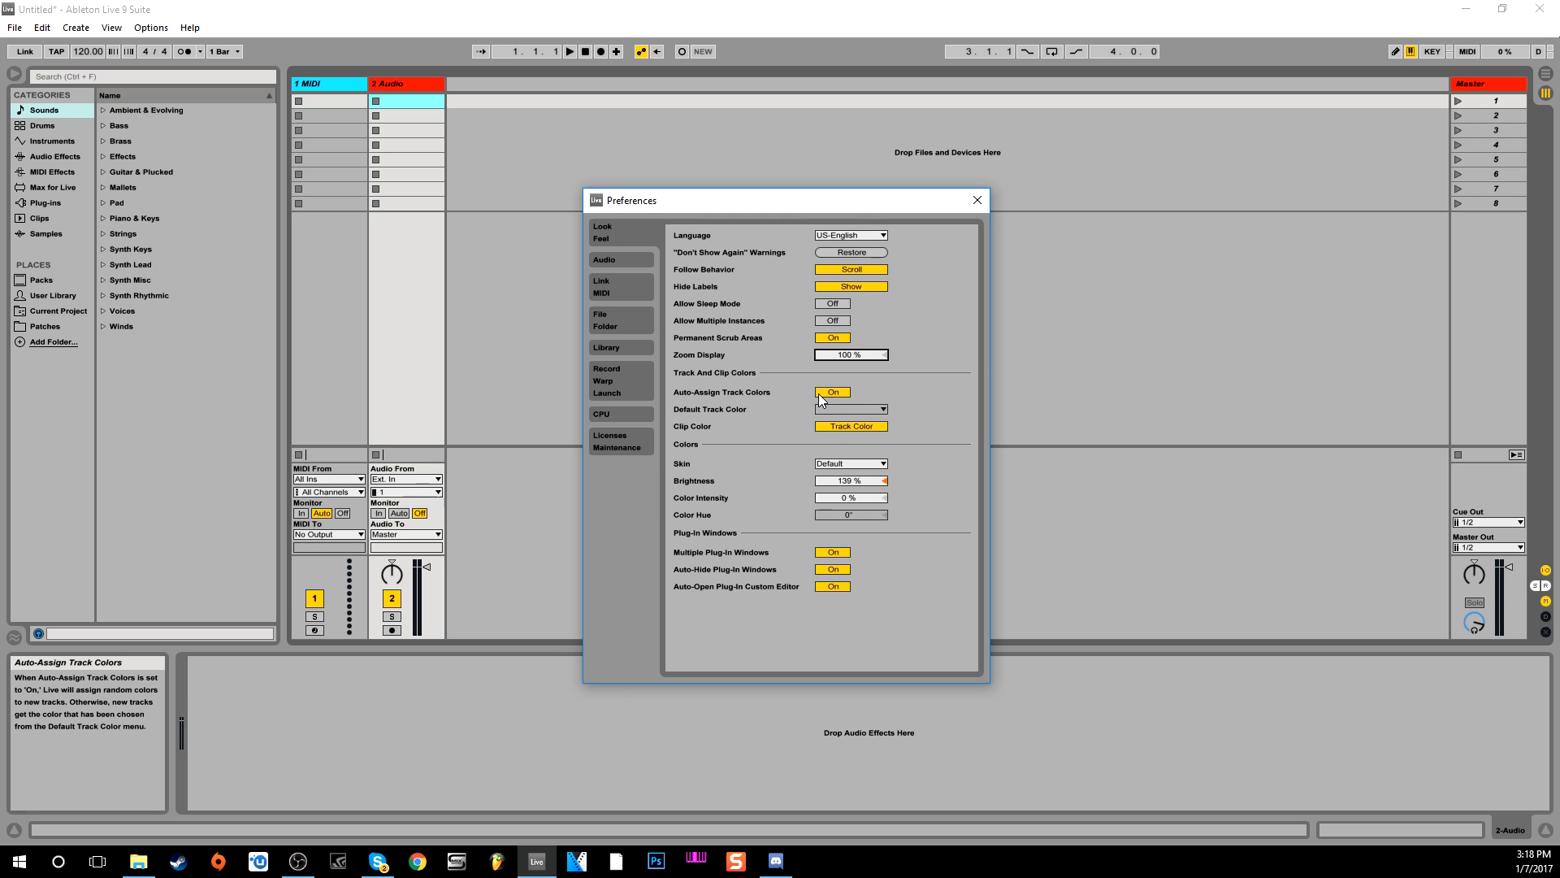
# - Examine the palette of available default track colors without choosing a new one
pyautogui.click(846, 409)
pyautogui.click(846, 409)
pyautogui.click(846, 409)
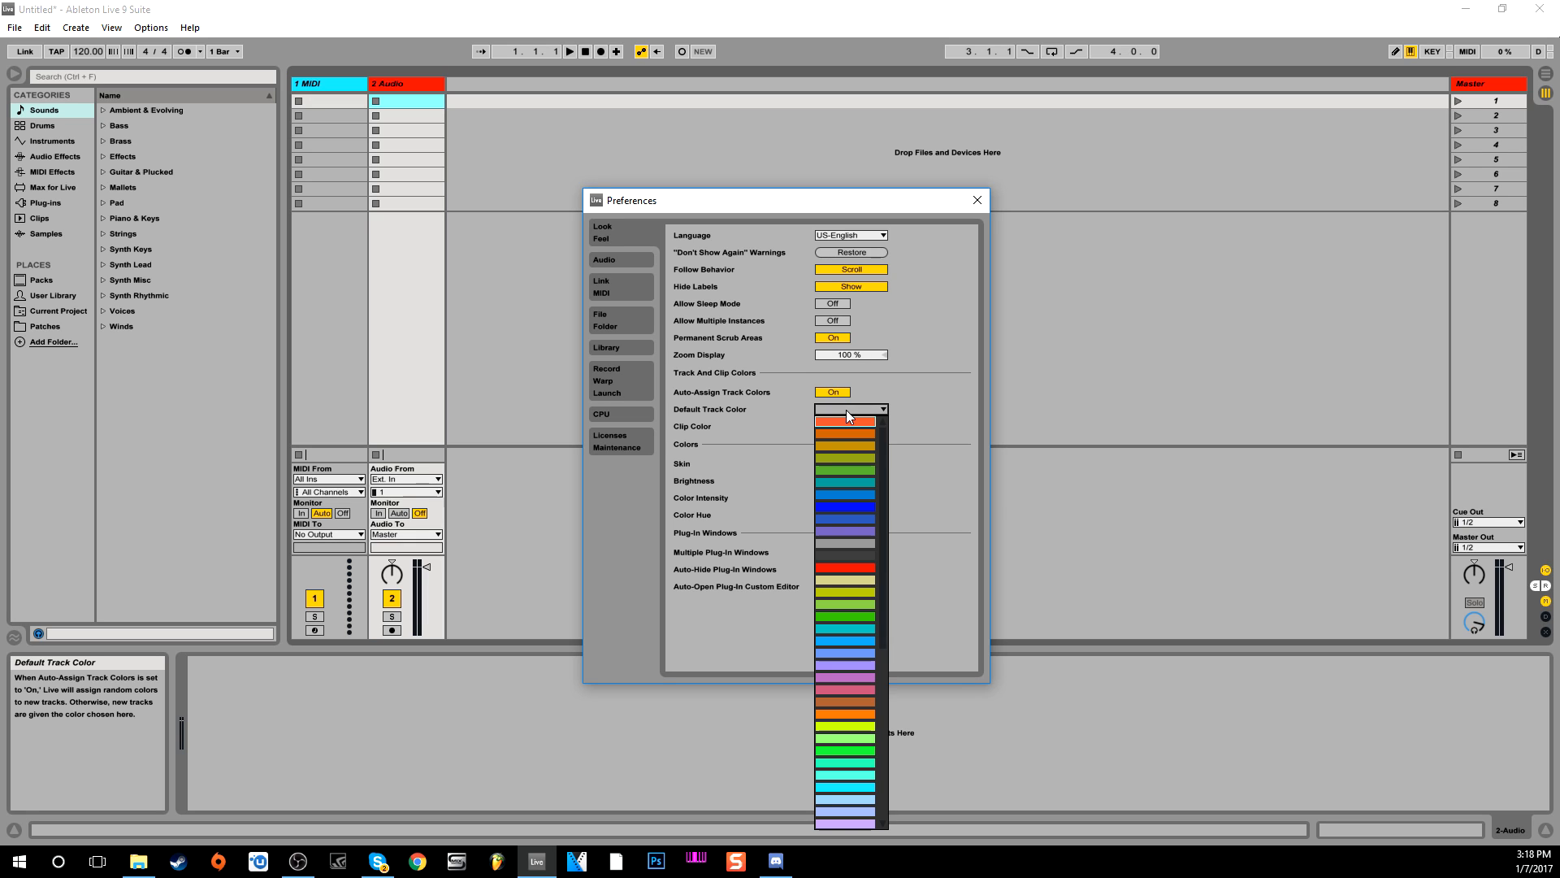
pyautogui.scroll(-5, 846, 631)
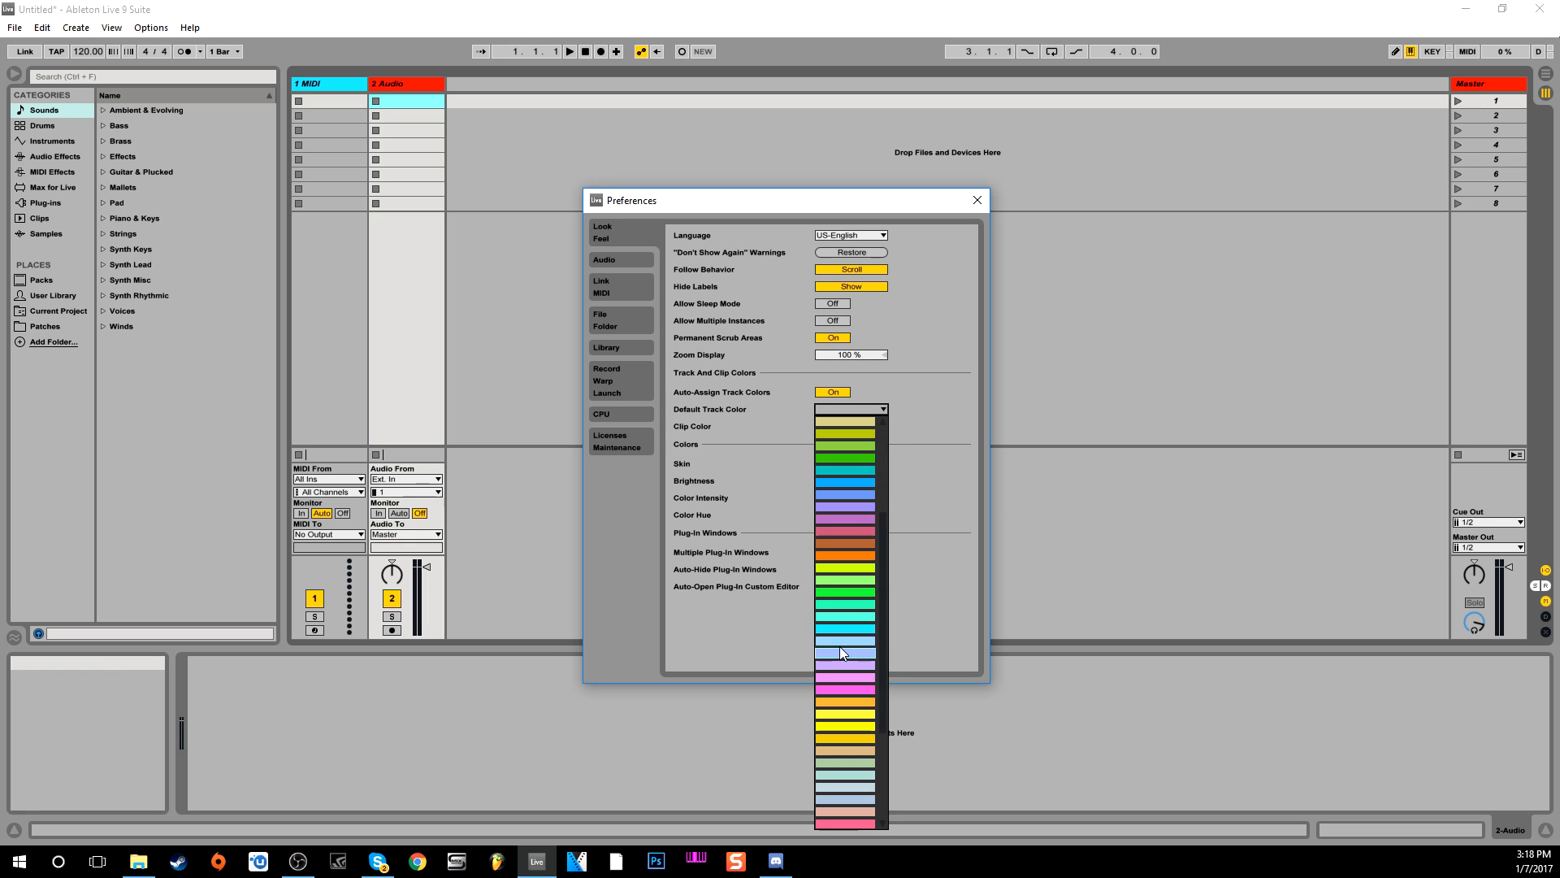
pyautogui.scroll(5, 831, 640)
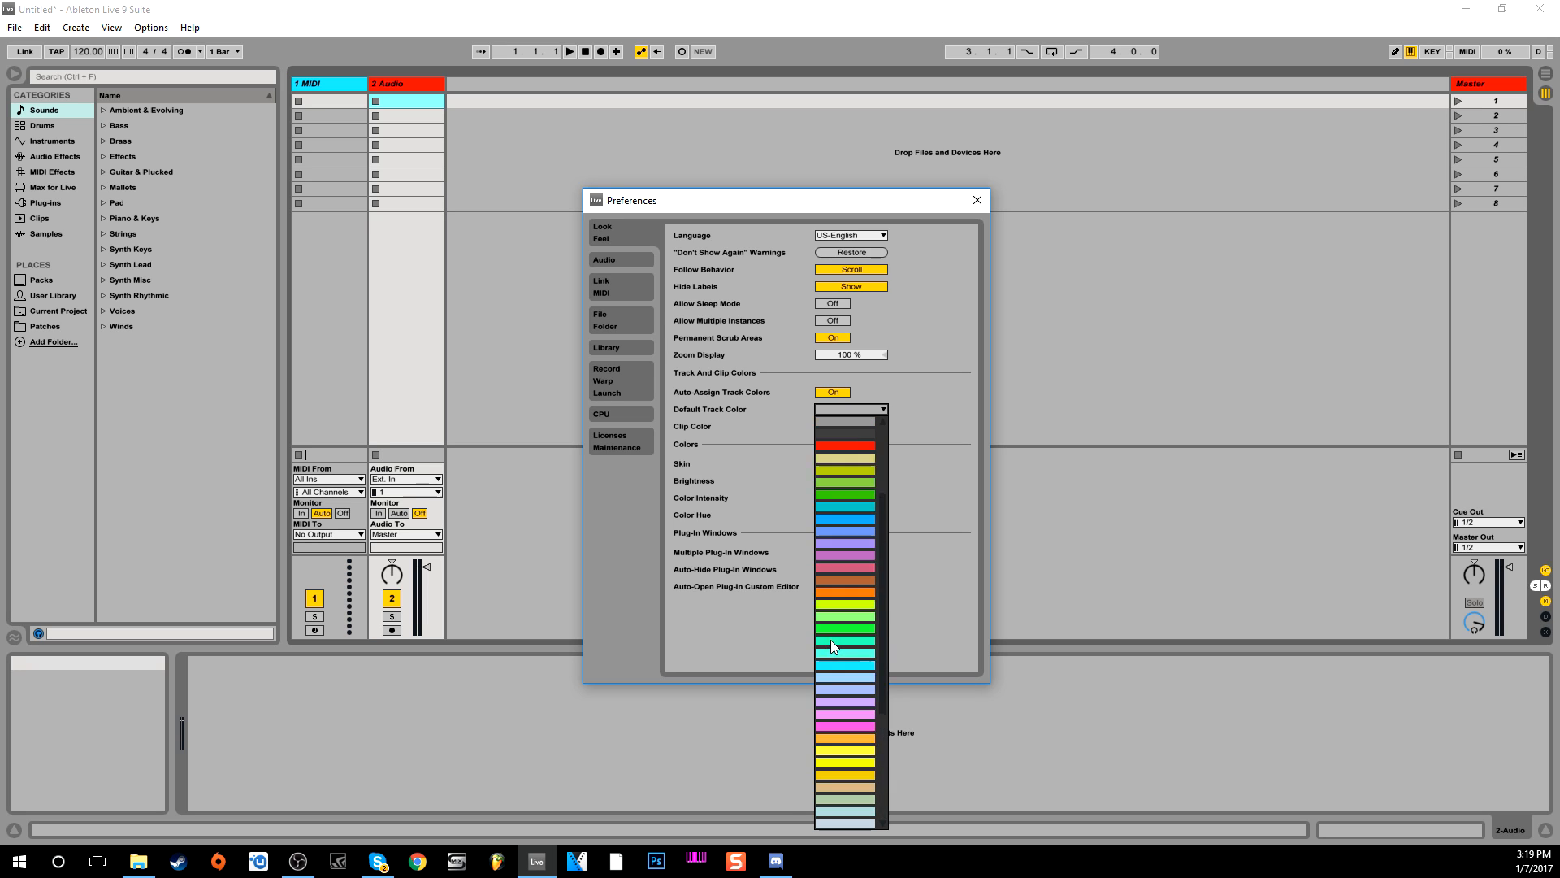
pyautogui.scroll(-5, 822, 651)
pyautogui.scroll(5, 822, 642)
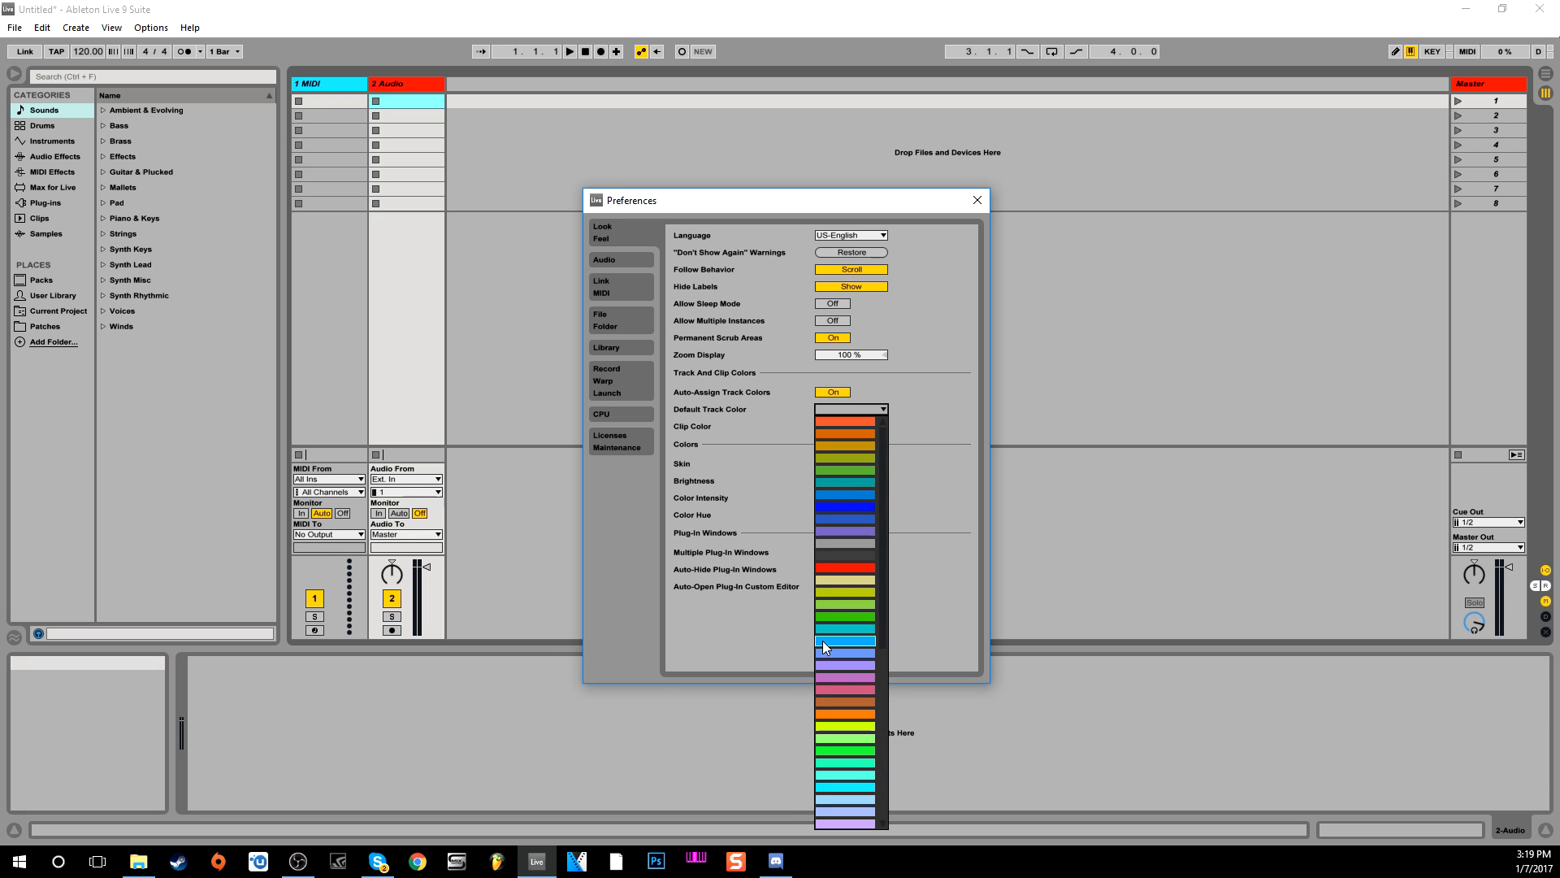
pyautogui.click(956, 377)
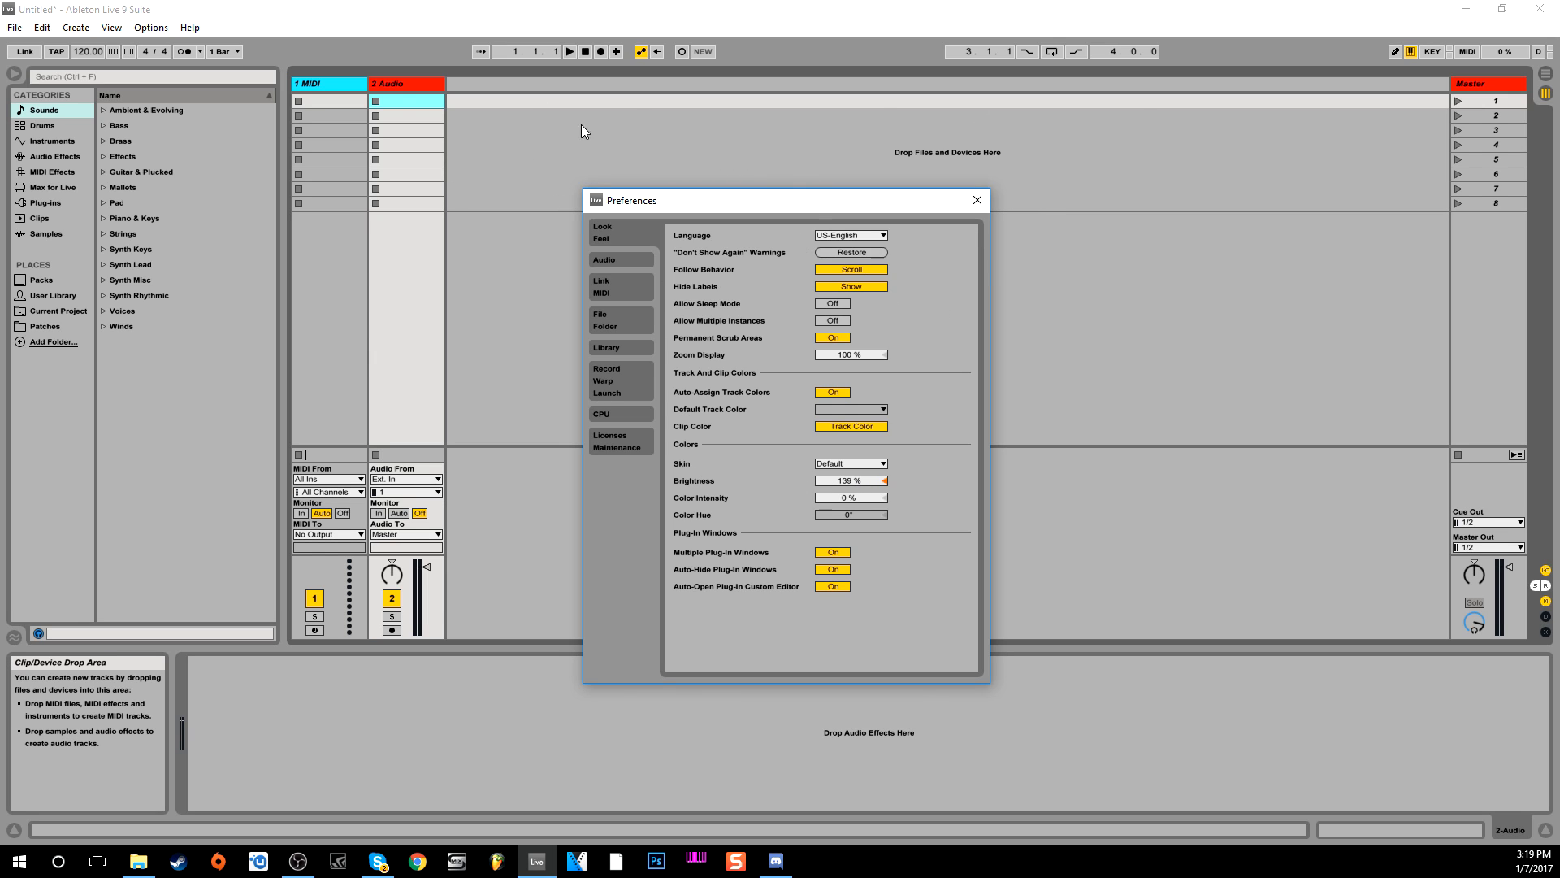
# - Try out the Default 8, Calcium, Clay, Clouds and Disco skins one after another
pyautogui.click(879, 465)
pyautogui.click(866, 490)
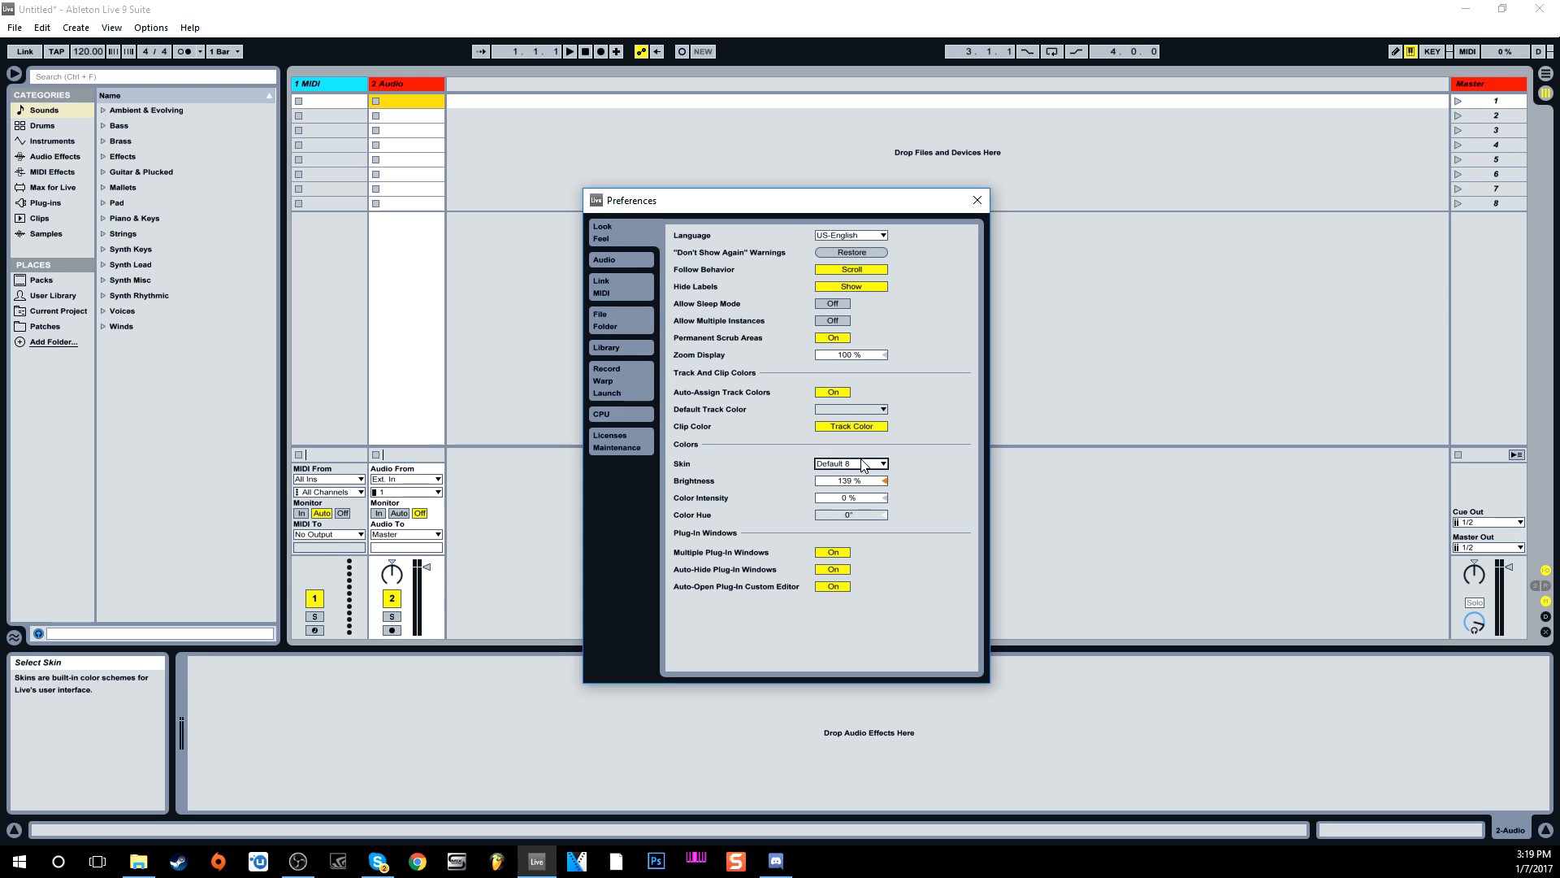
pyautogui.click(864, 465)
pyautogui.click(864, 476)
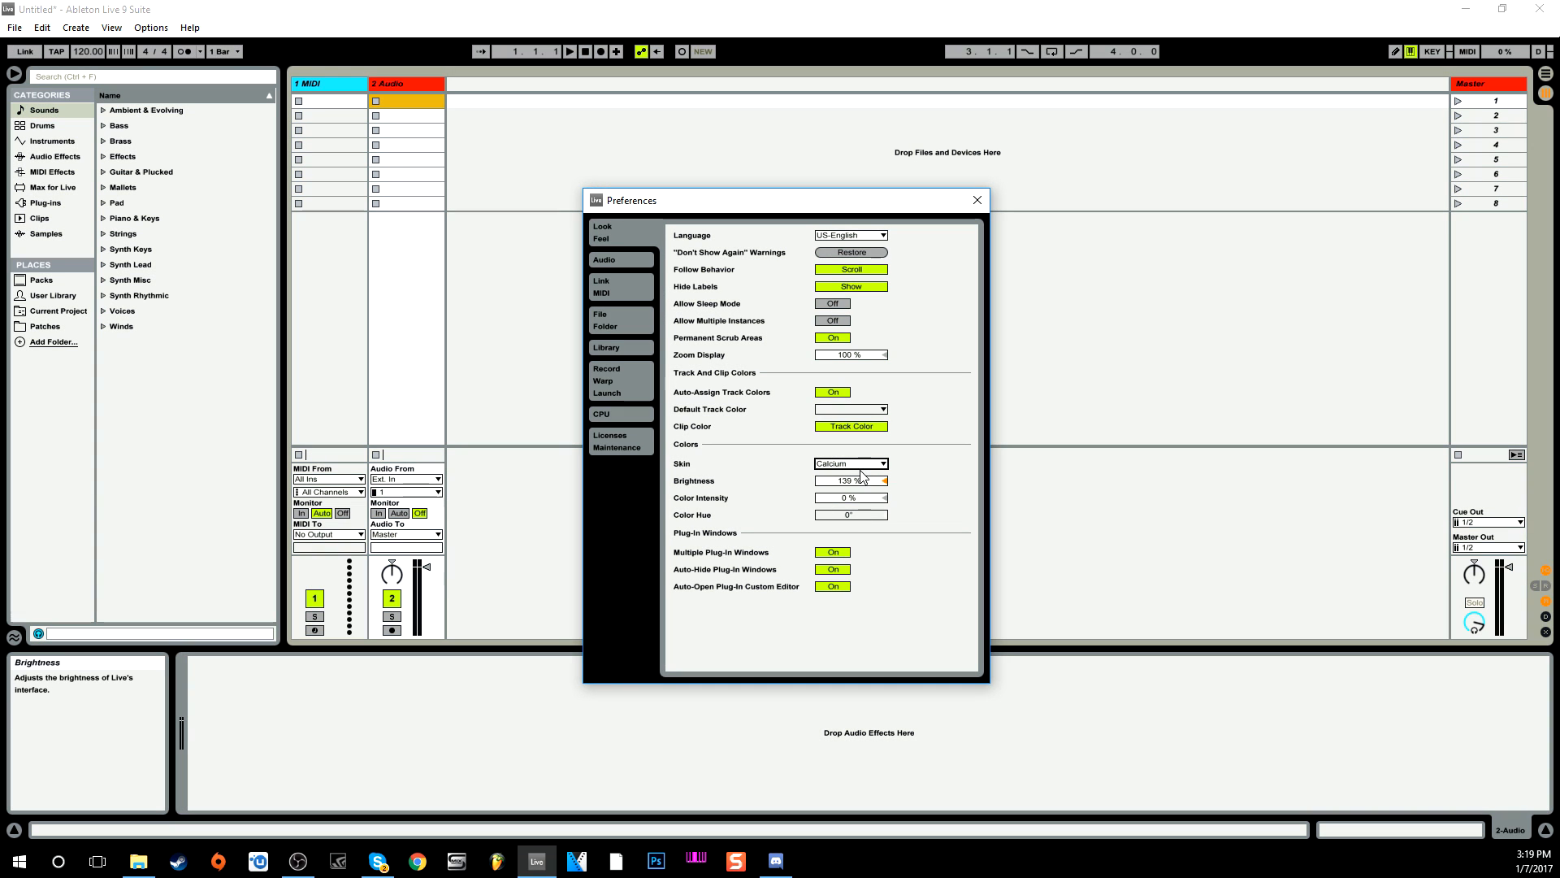
pyautogui.click(861, 464)
pyautogui.click(861, 511)
pyautogui.click(860, 463)
pyautogui.click(851, 520)
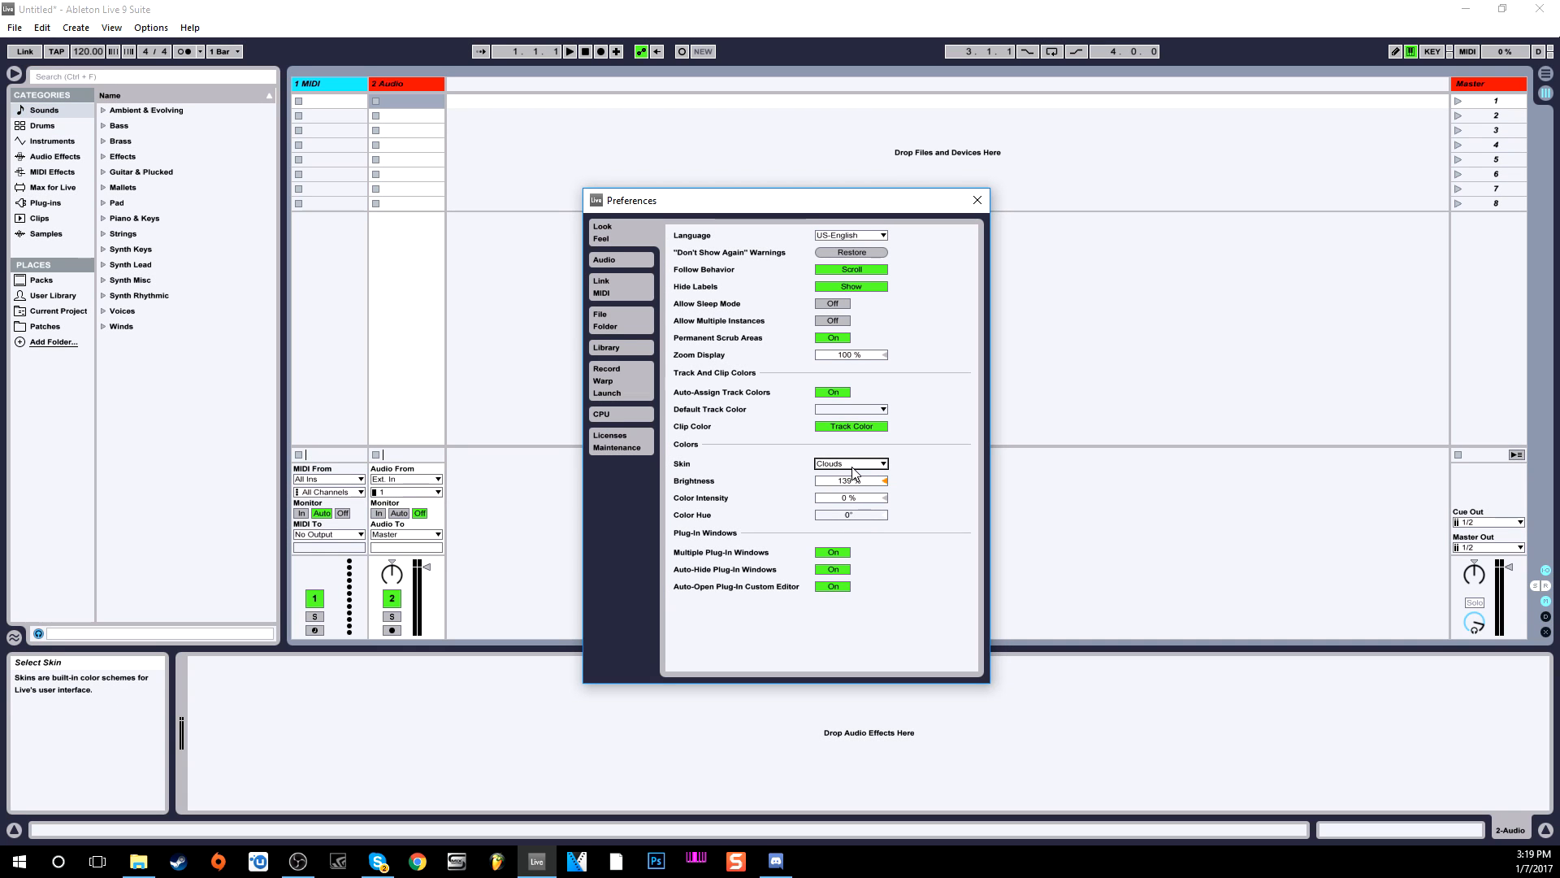
pyautogui.click(853, 467)
pyautogui.click(853, 536)
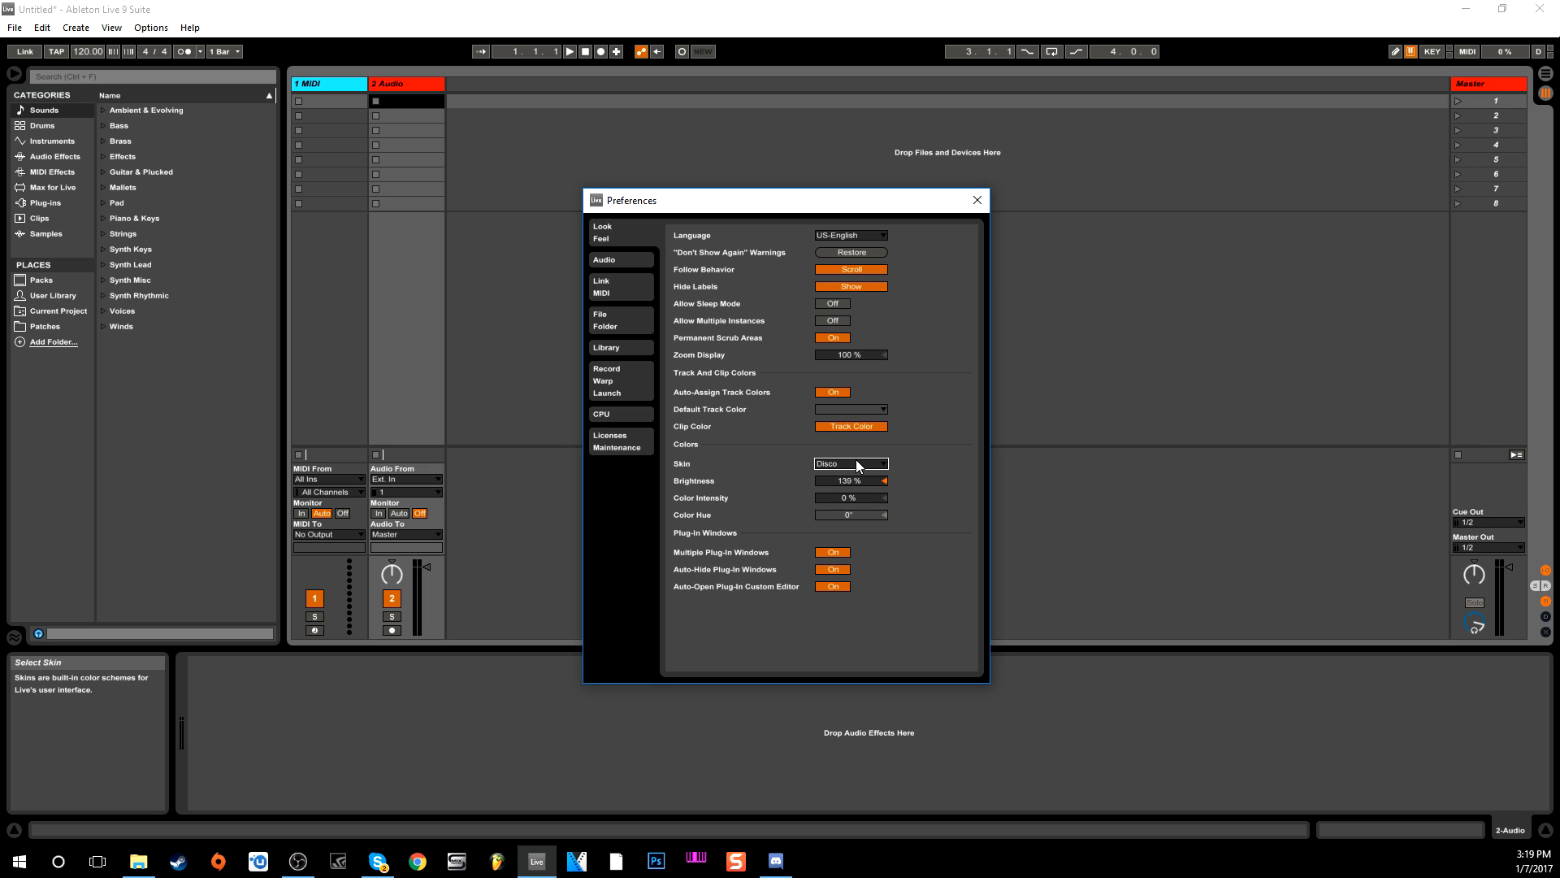
# - Try out the Frost, LightGray, Monolake and Nautic skins one after another
pyautogui.click(857, 465)
pyautogui.click(854, 553)
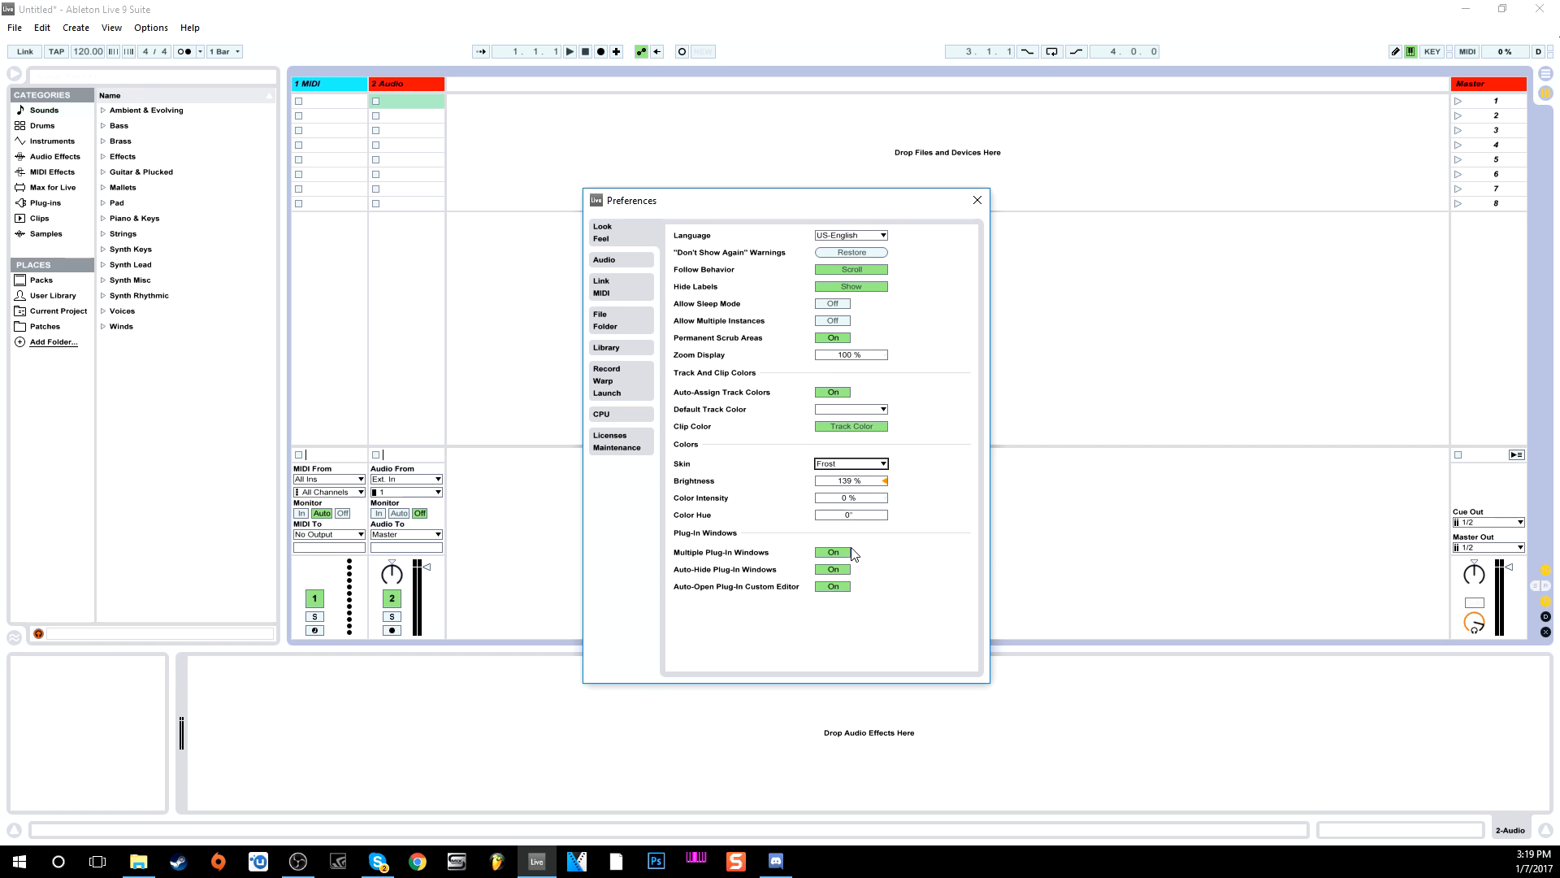
pyautogui.click(857, 465)
pyautogui.click(853, 569)
pyautogui.click(855, 466)
pyautogui.click(851, 573)
pyautogui.click(863, 465)
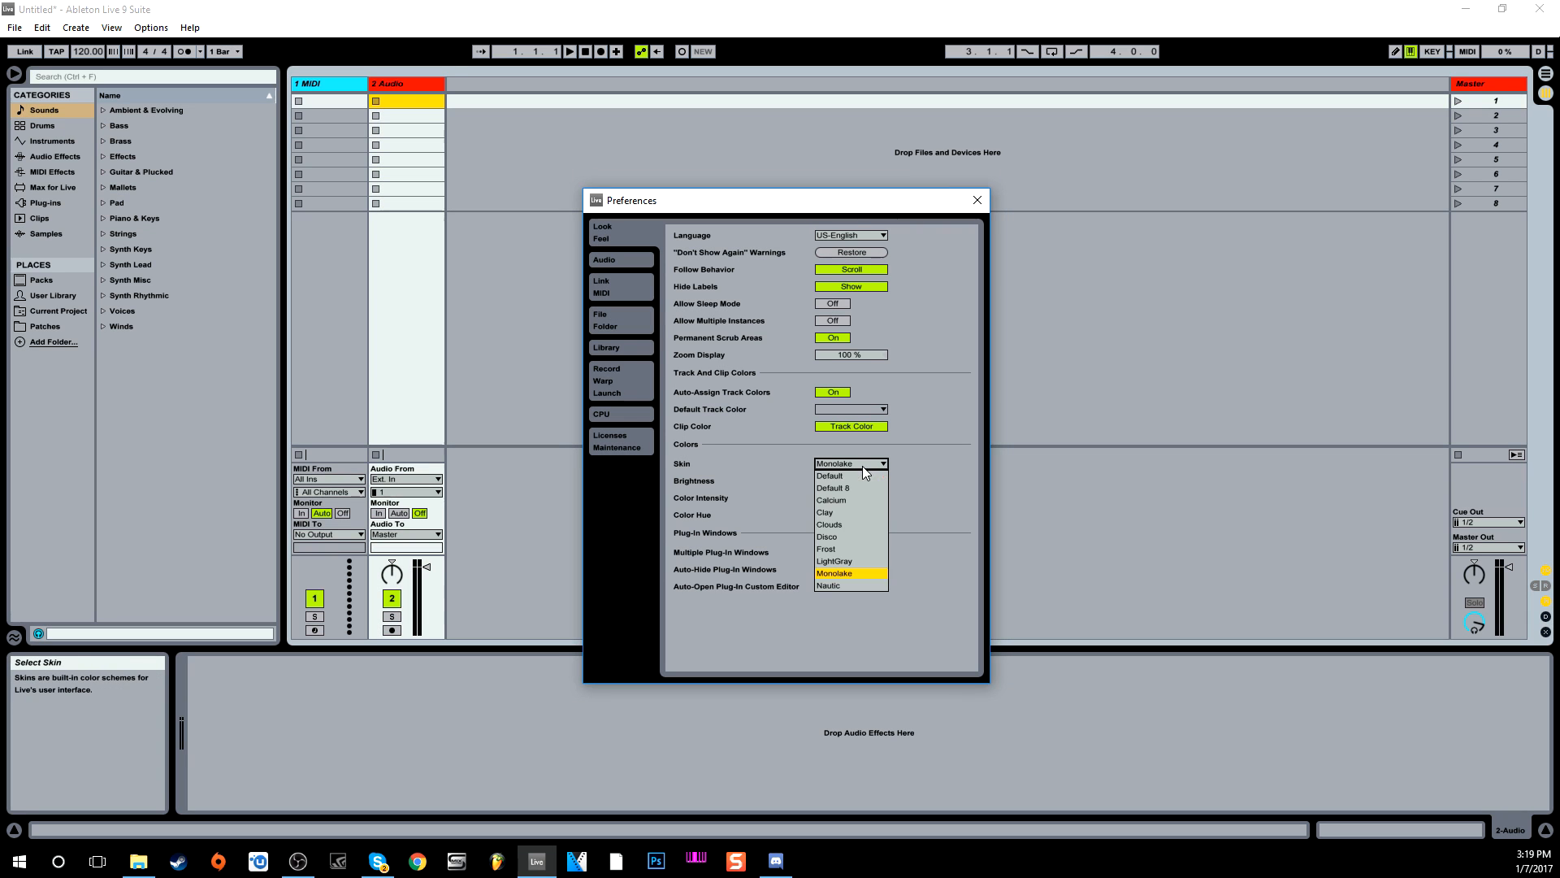
pyautogui.click(850, 585)
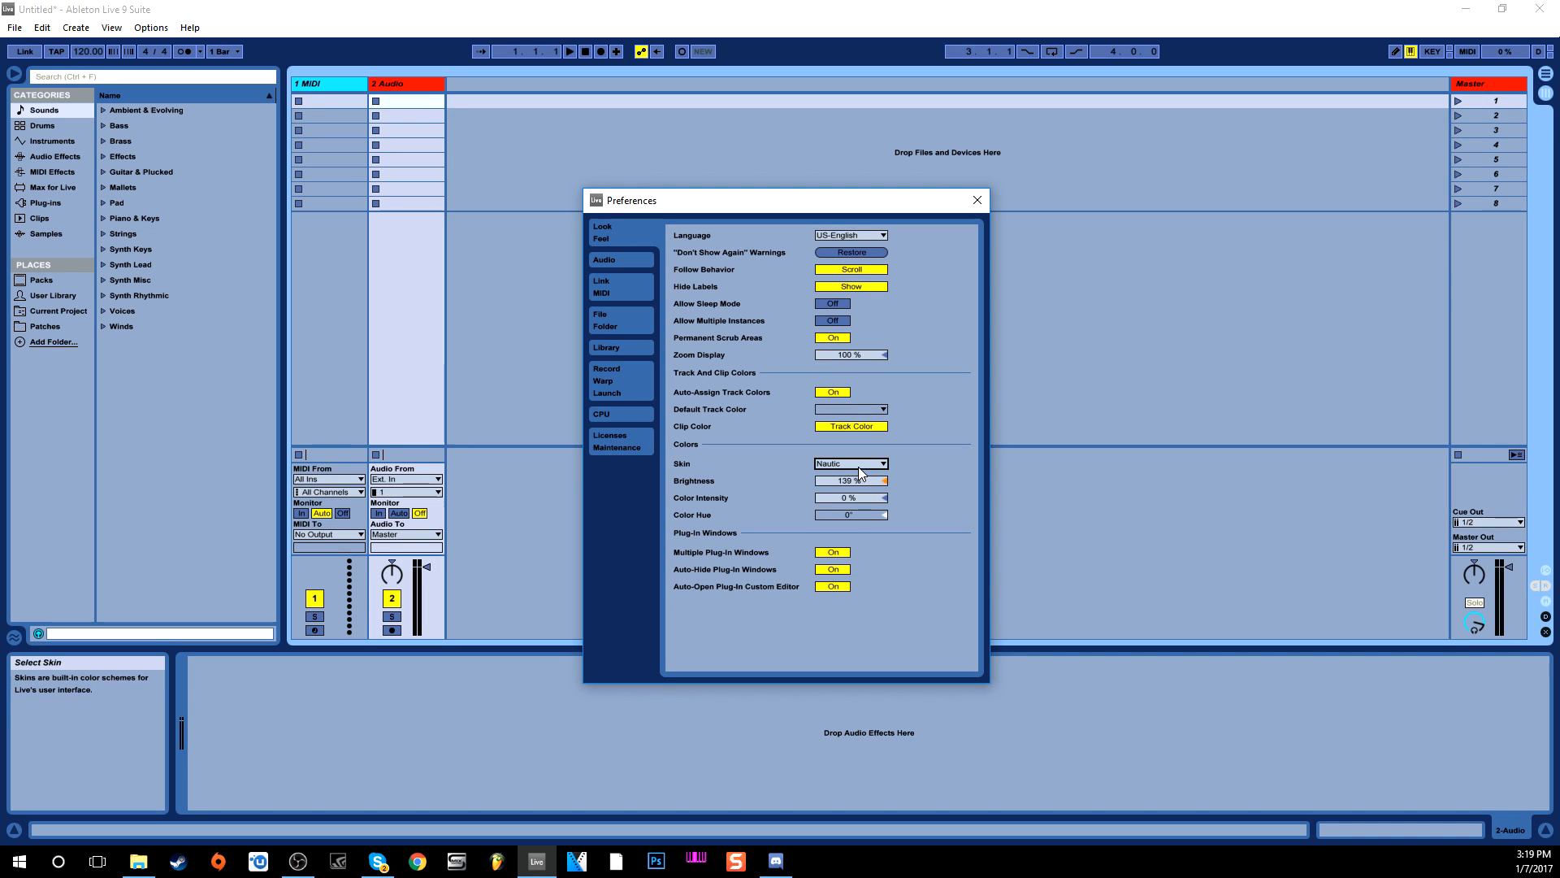
# - Set the interface skin to Disco and the brightness to 200%
pyautogui.click(858, 466)
pyautogui.click(846, 536)
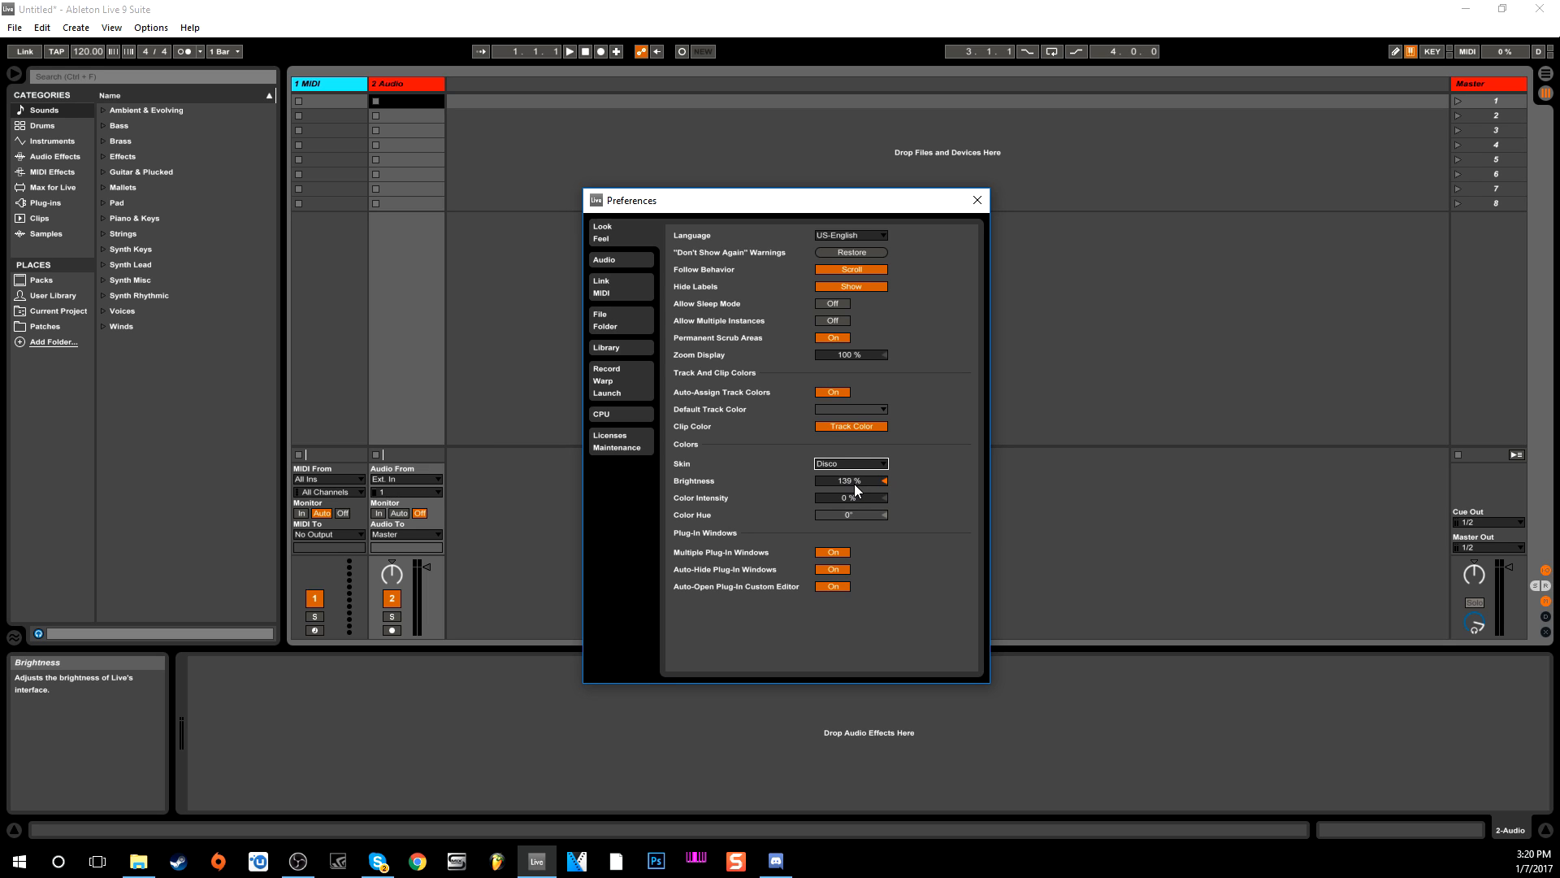
pyautogui.moveTo(855, 485); pyautogui.dragTo(855, 431)
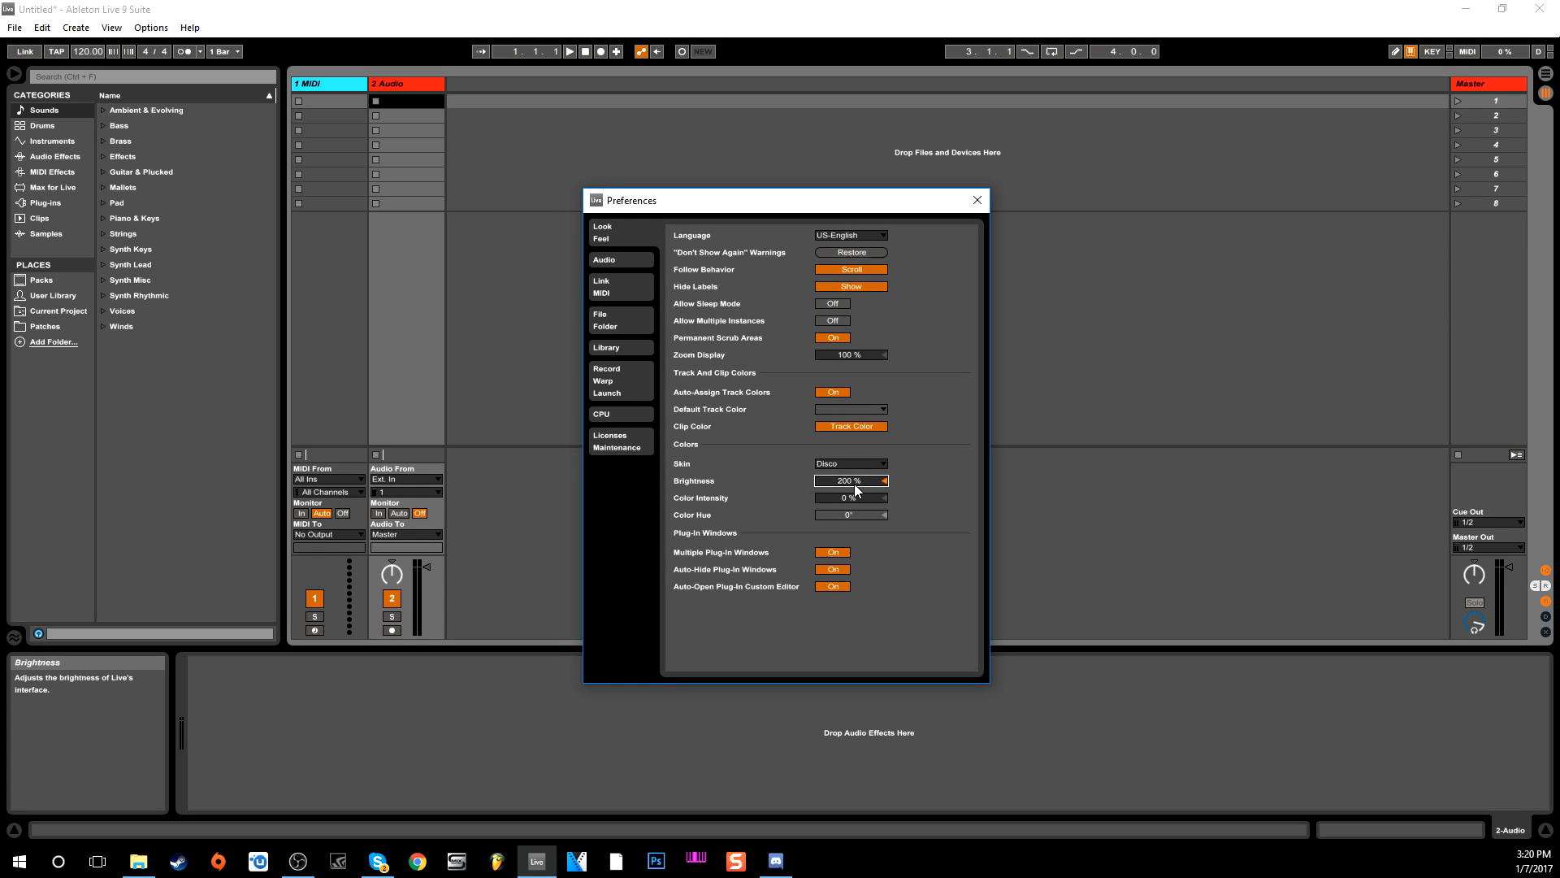
# - Try out different Color Intensity and Color Hue values for the Disco skin
pyautogui.moveTo(847, 497); pyautogui.dragTo(847, 456)
pyautogui.moveTo(853, 515); pyautogui.dragTo(855, 548)
pyautogui.write('59')
pyautogui.press('Return')
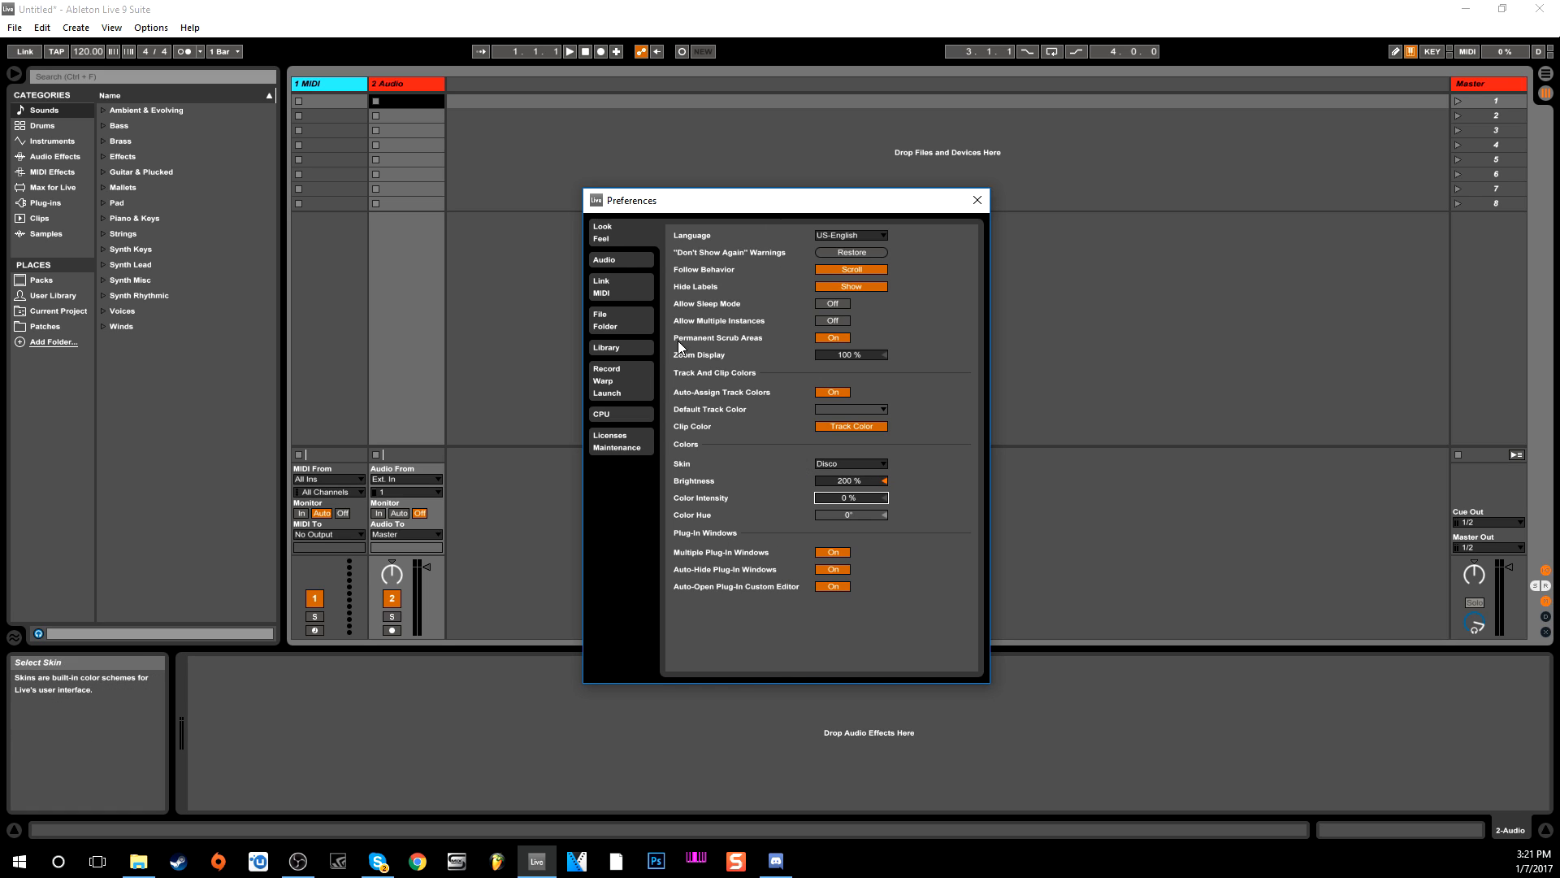
# - Examine the driver types and audio devices offered in the Audio preferences, keeping ASIO and ASIO Link selected
pyautogui.click(616, 259)
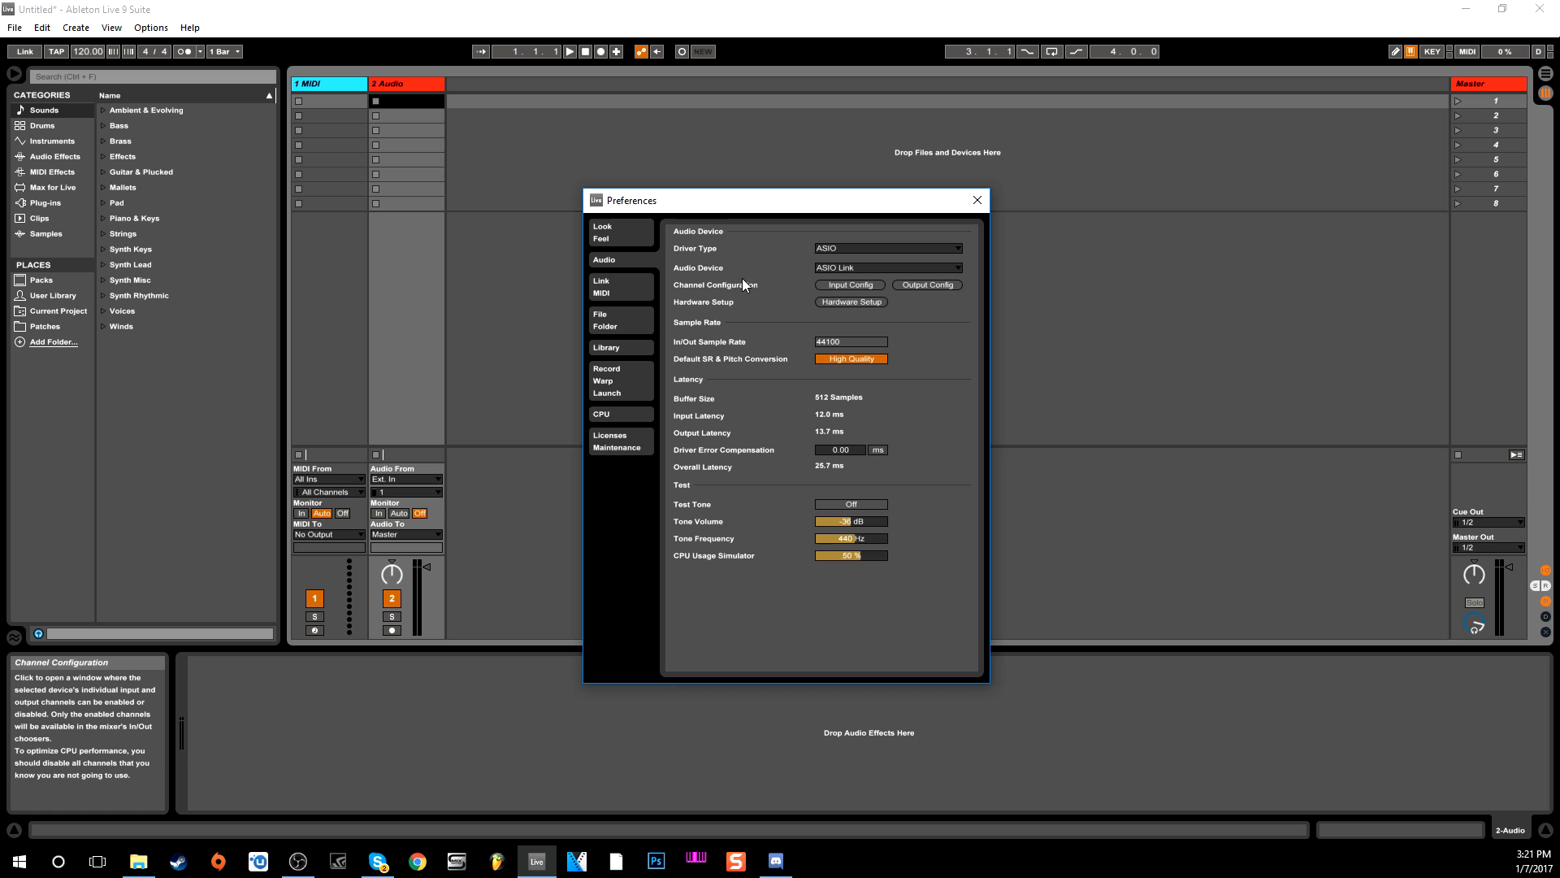
pyautogui.click(842, 251)
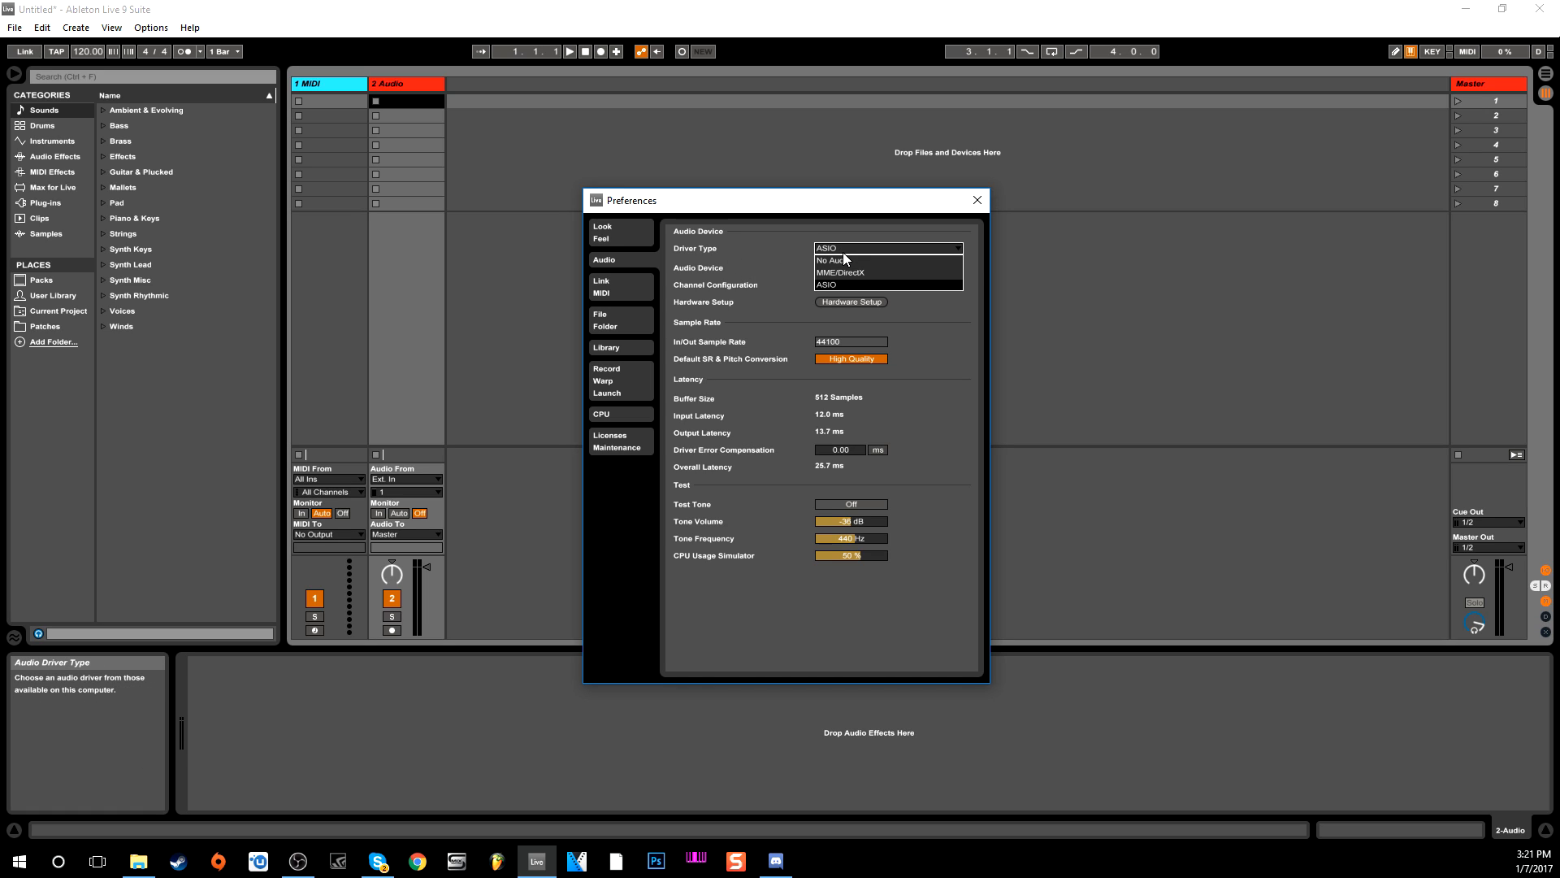
pyautogui.click(767, 270)
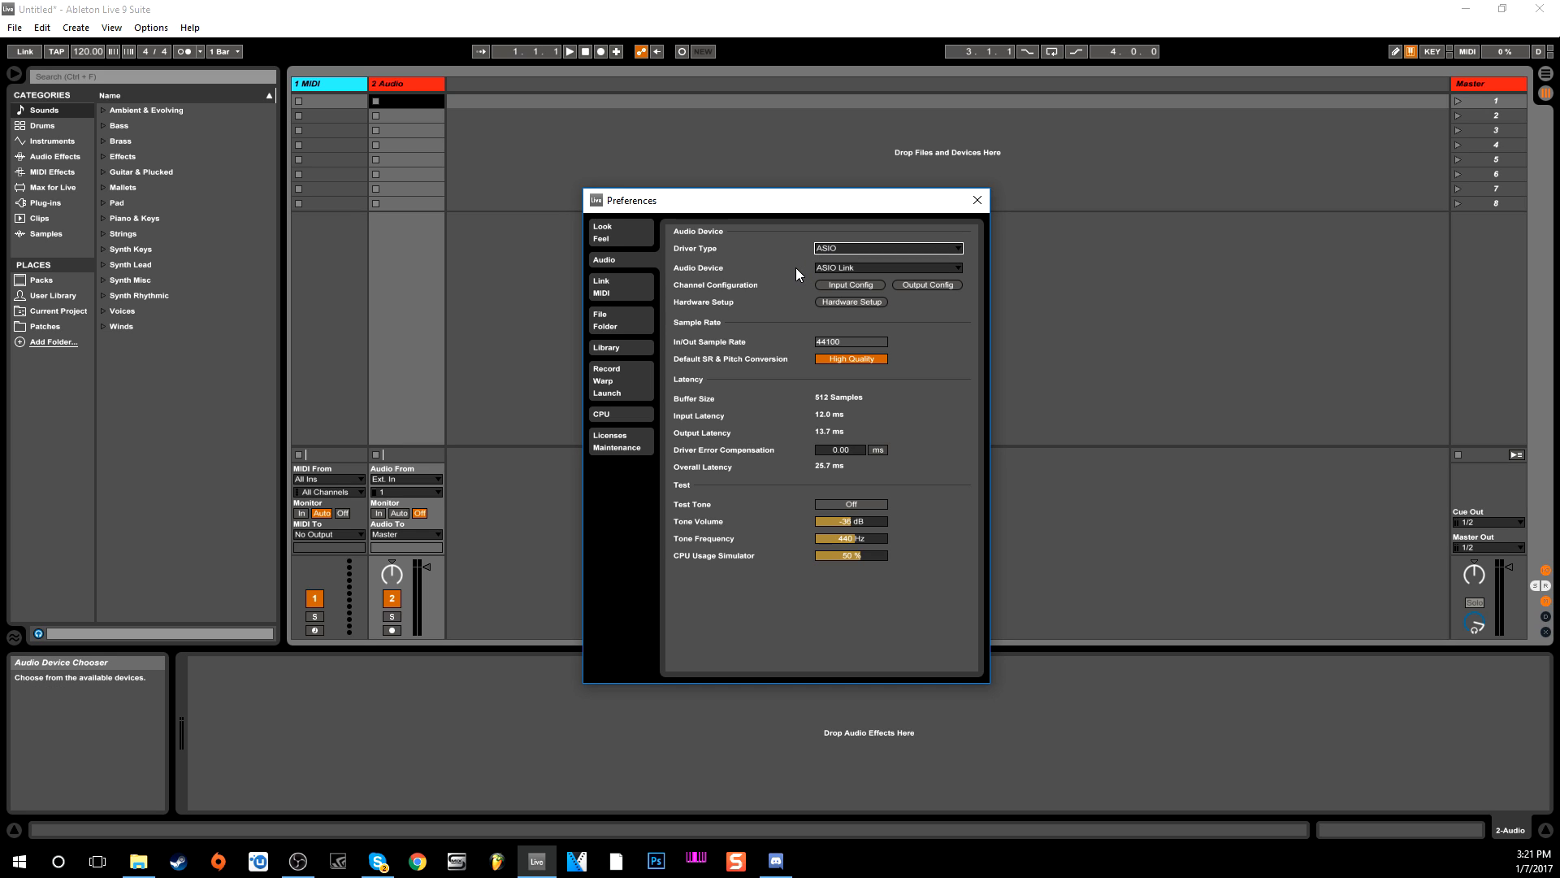
pyautogui.click(845, 270)
pyautogui.click(777, 275)
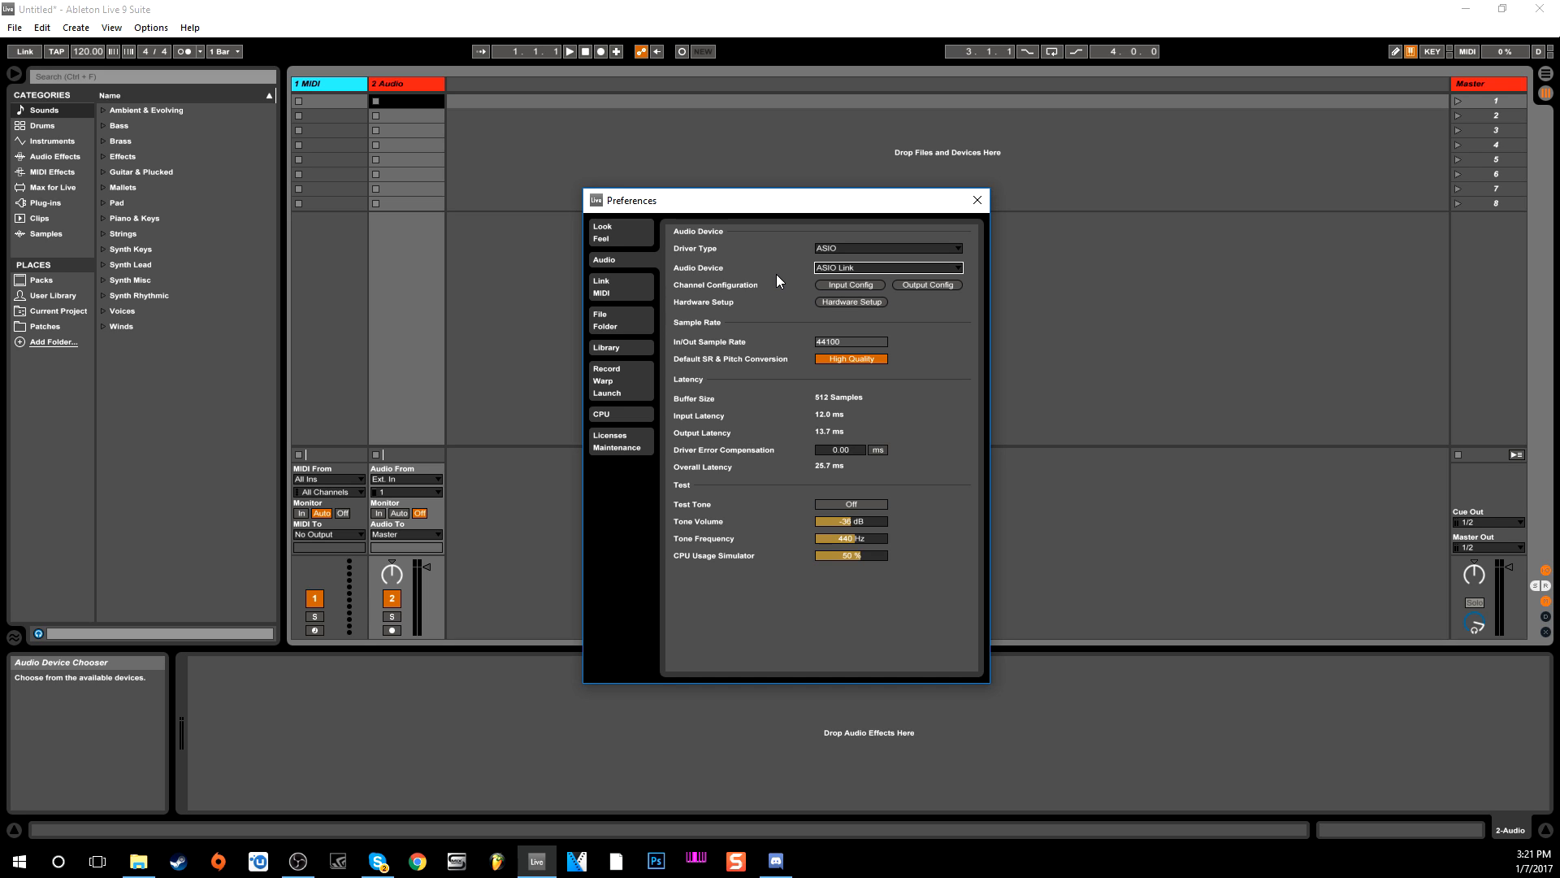
pyautogui.click(877, 271)
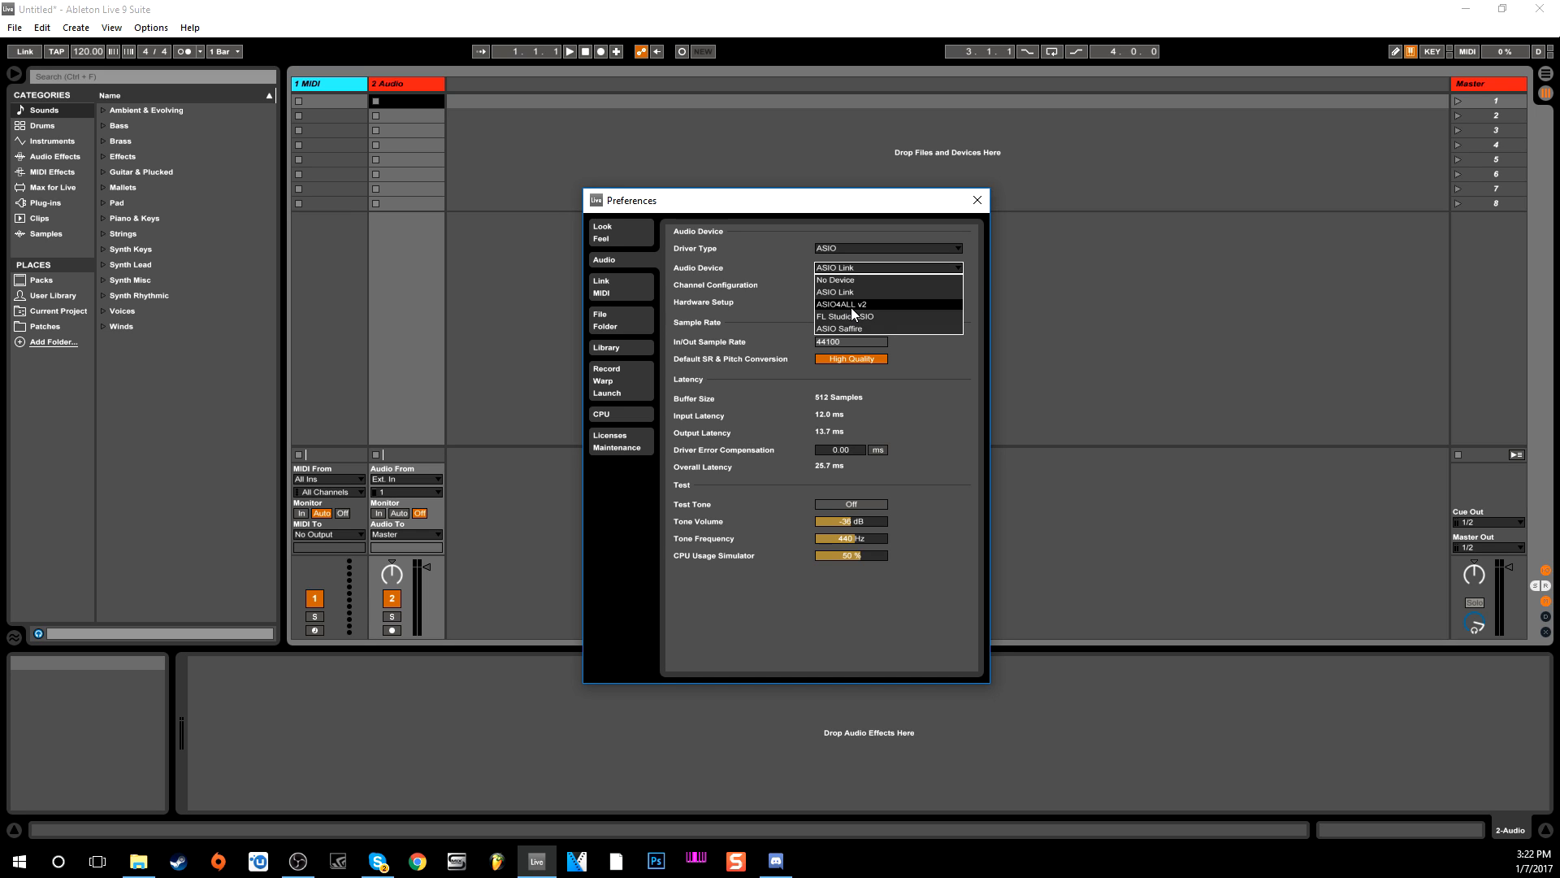
pyautogui.click(763, 276)
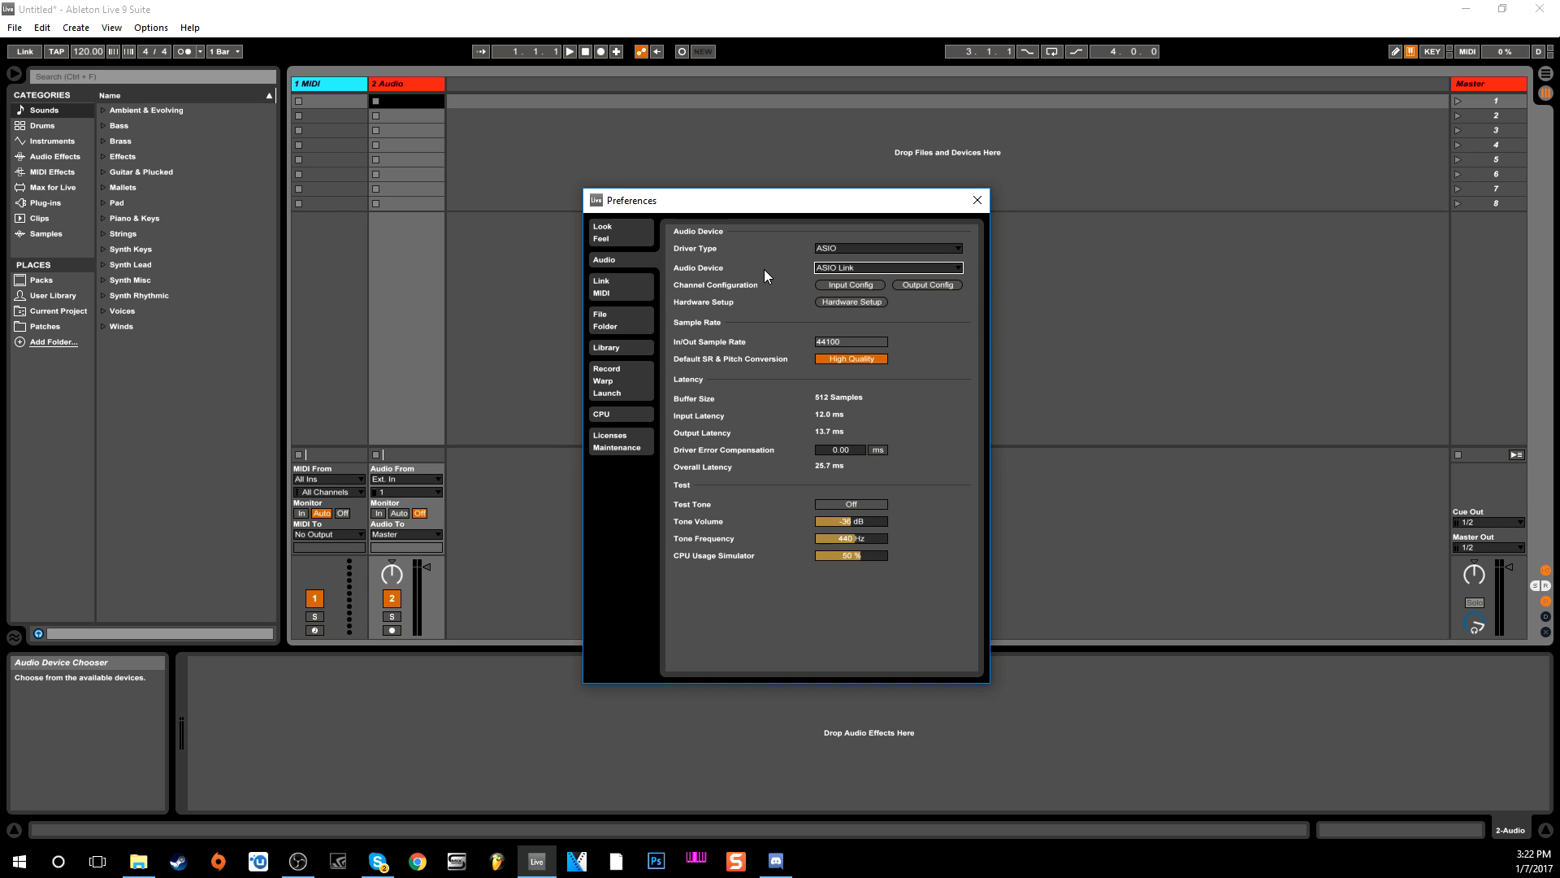
# - Review the mono and stereo channel pairs in the input and output channel configurations
pyautogui.click(865, 282)
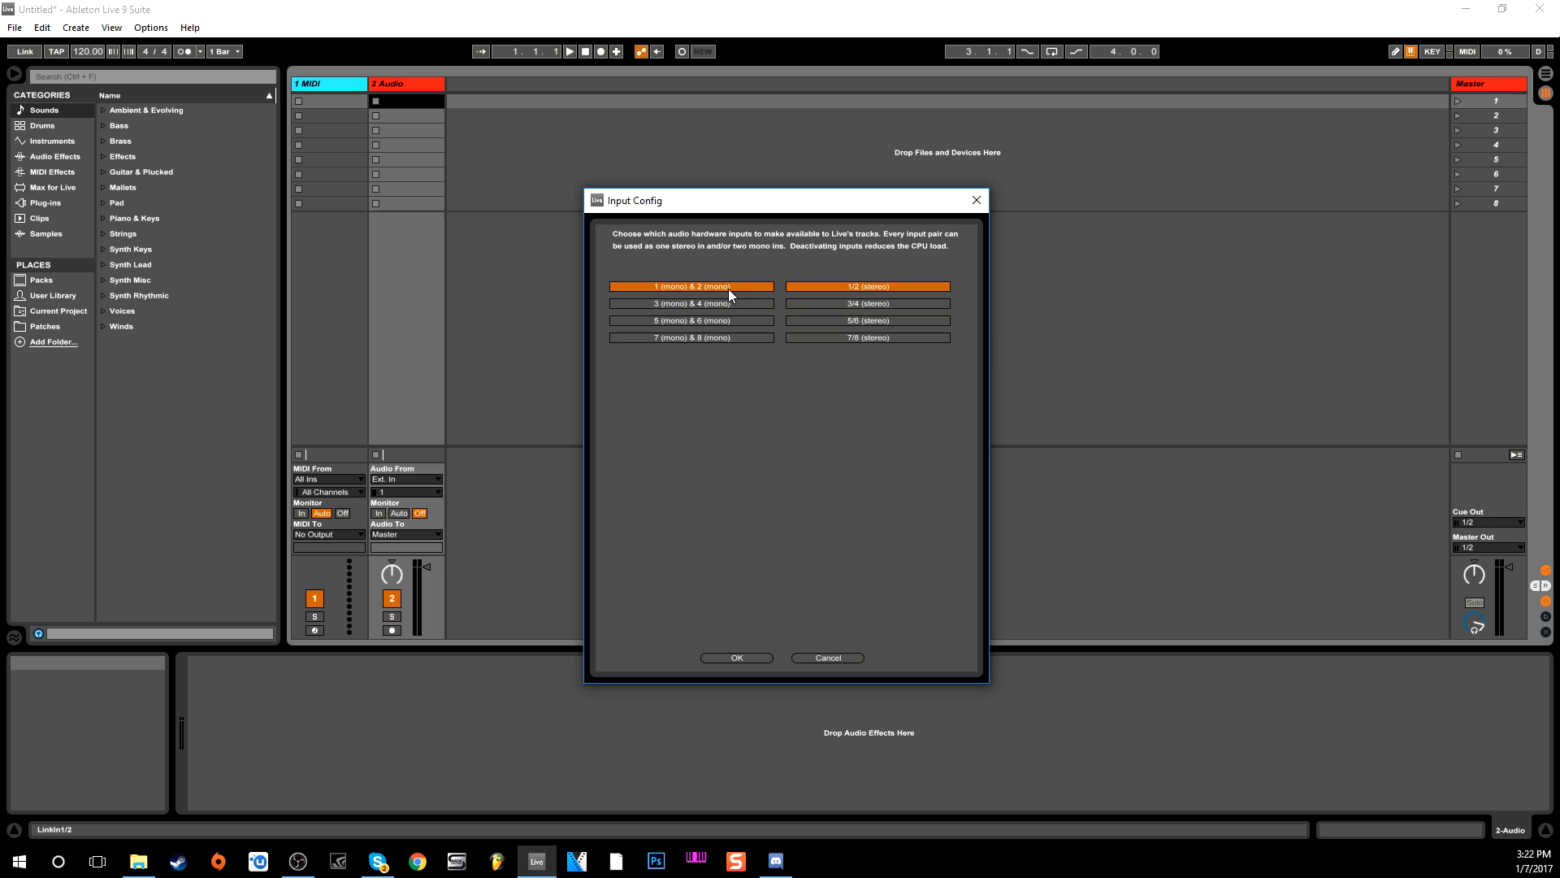
pyautogui.click(975, 200)
pyautogui.click(923, 285)
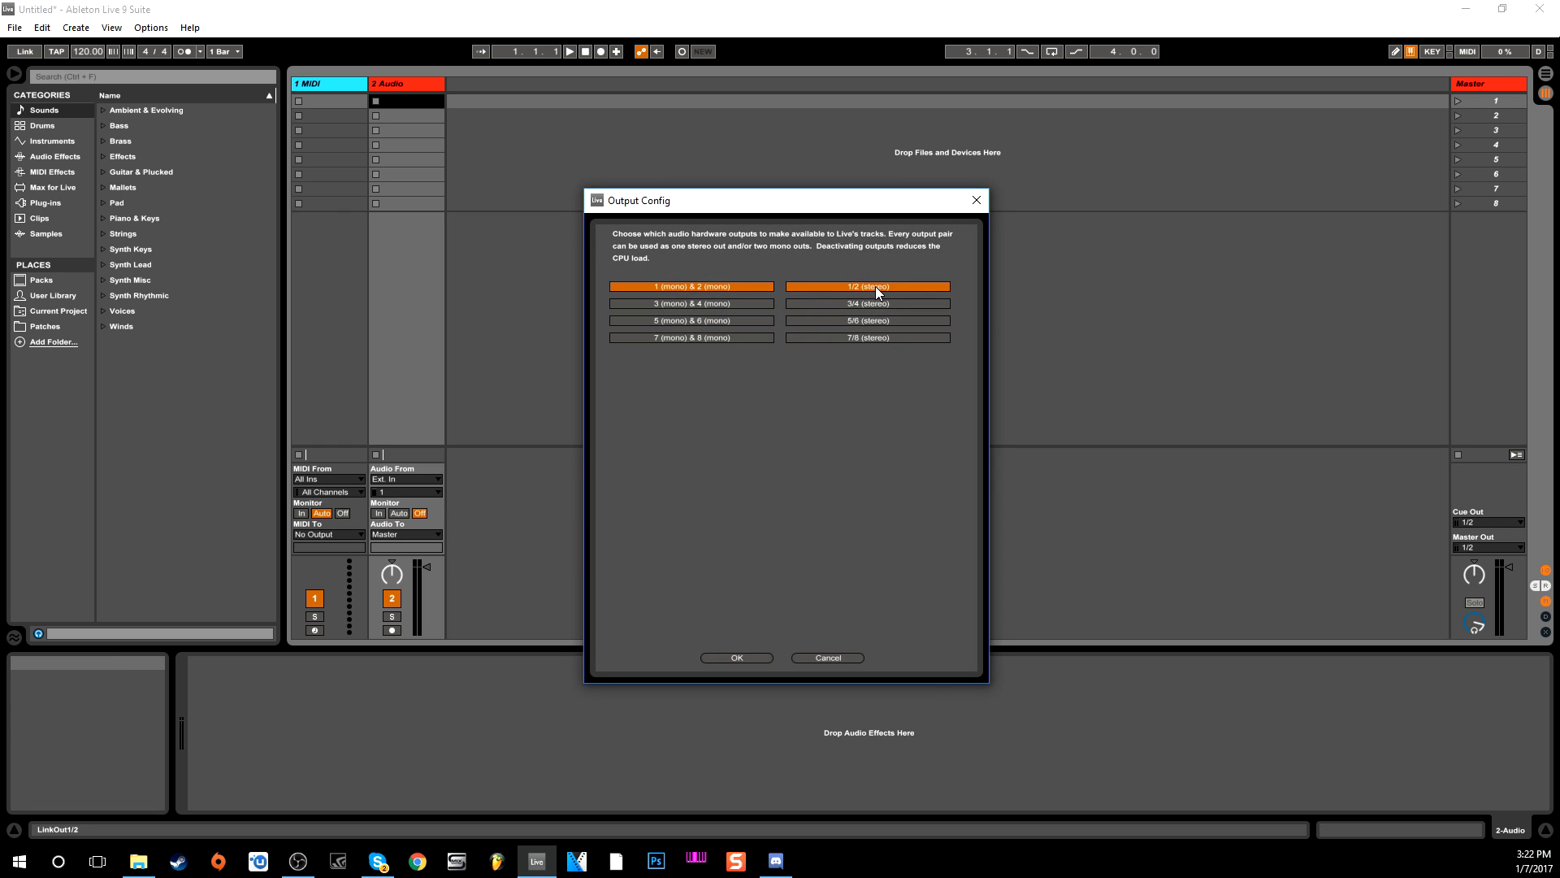
pyautogui.click(976, 200)
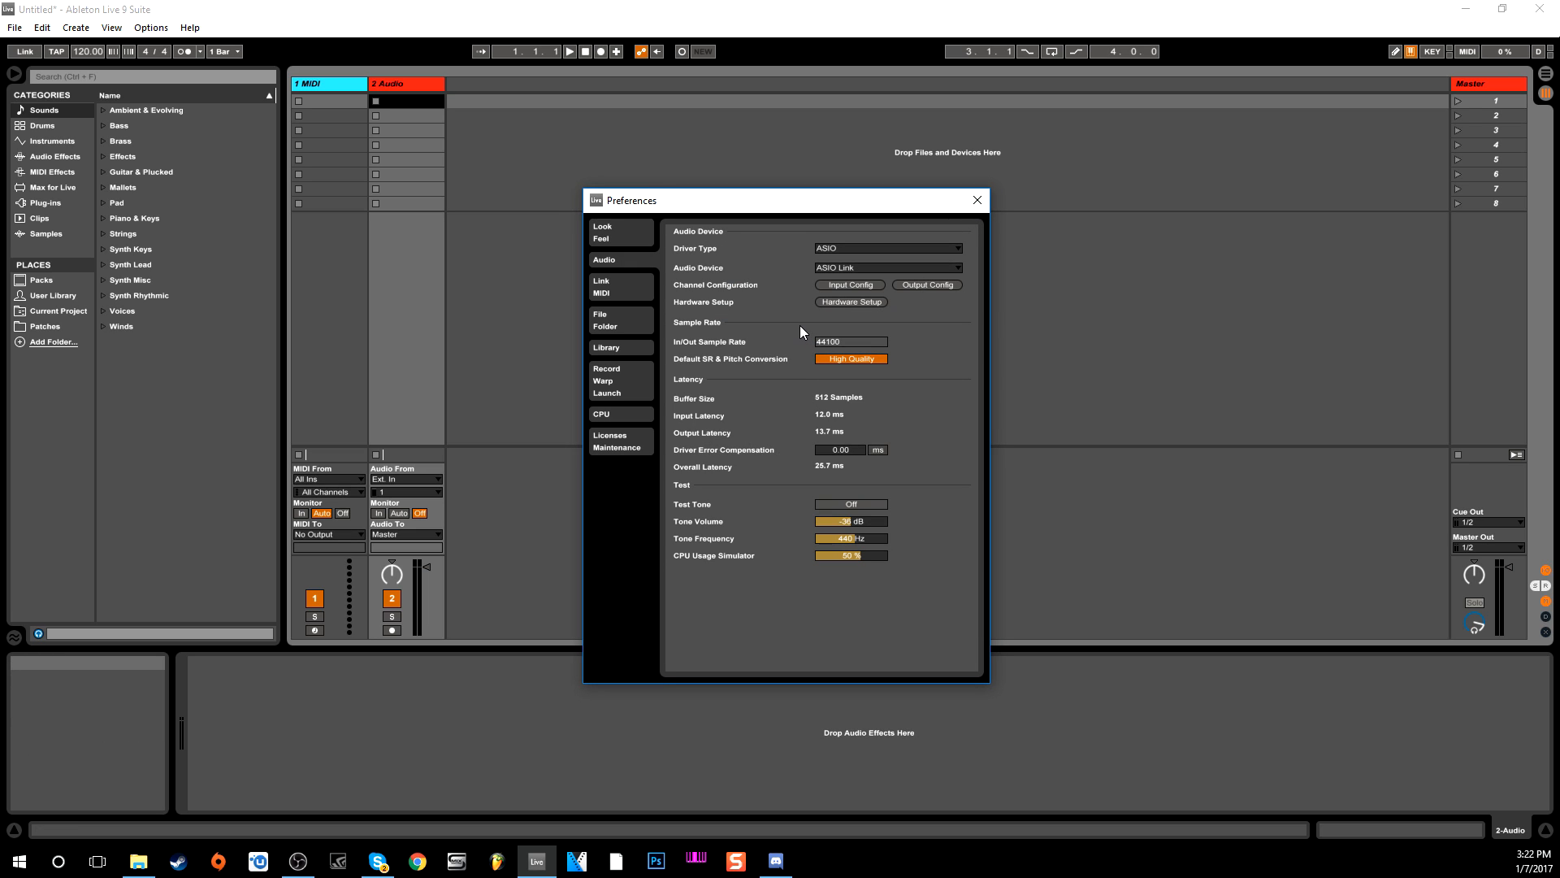
# - Try enabling the mono input pairs 3 & 4, 5 & 6 and 7 & 8, and switch them off again
pyautogui.click(845, 286)
pyautogui.click(753, 306)
pyautogui.click(725, 320)
pyautogui.click(720, 337)
pyautogui.click(720, 337)
pyautogui.click(717, 320)
pyautogui.click(715, 303)
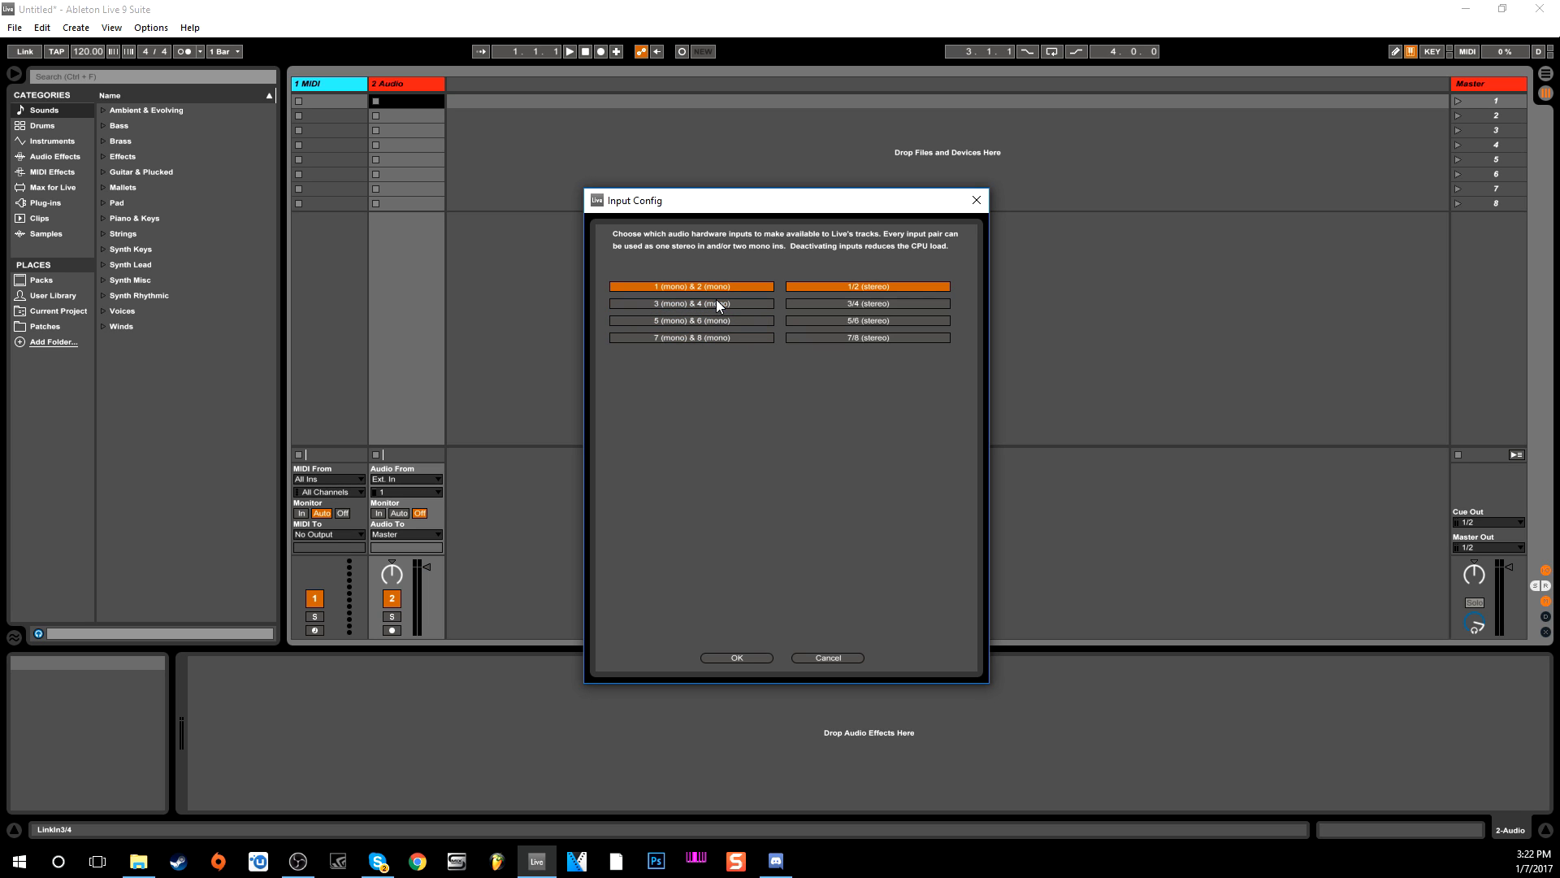
pyautogui.click(752, 661)
# - Examine the audio hardware setup, including the Saffire MixControl mixer, and the In/Out Sample Rate options
pyautogui.click(941, 244)
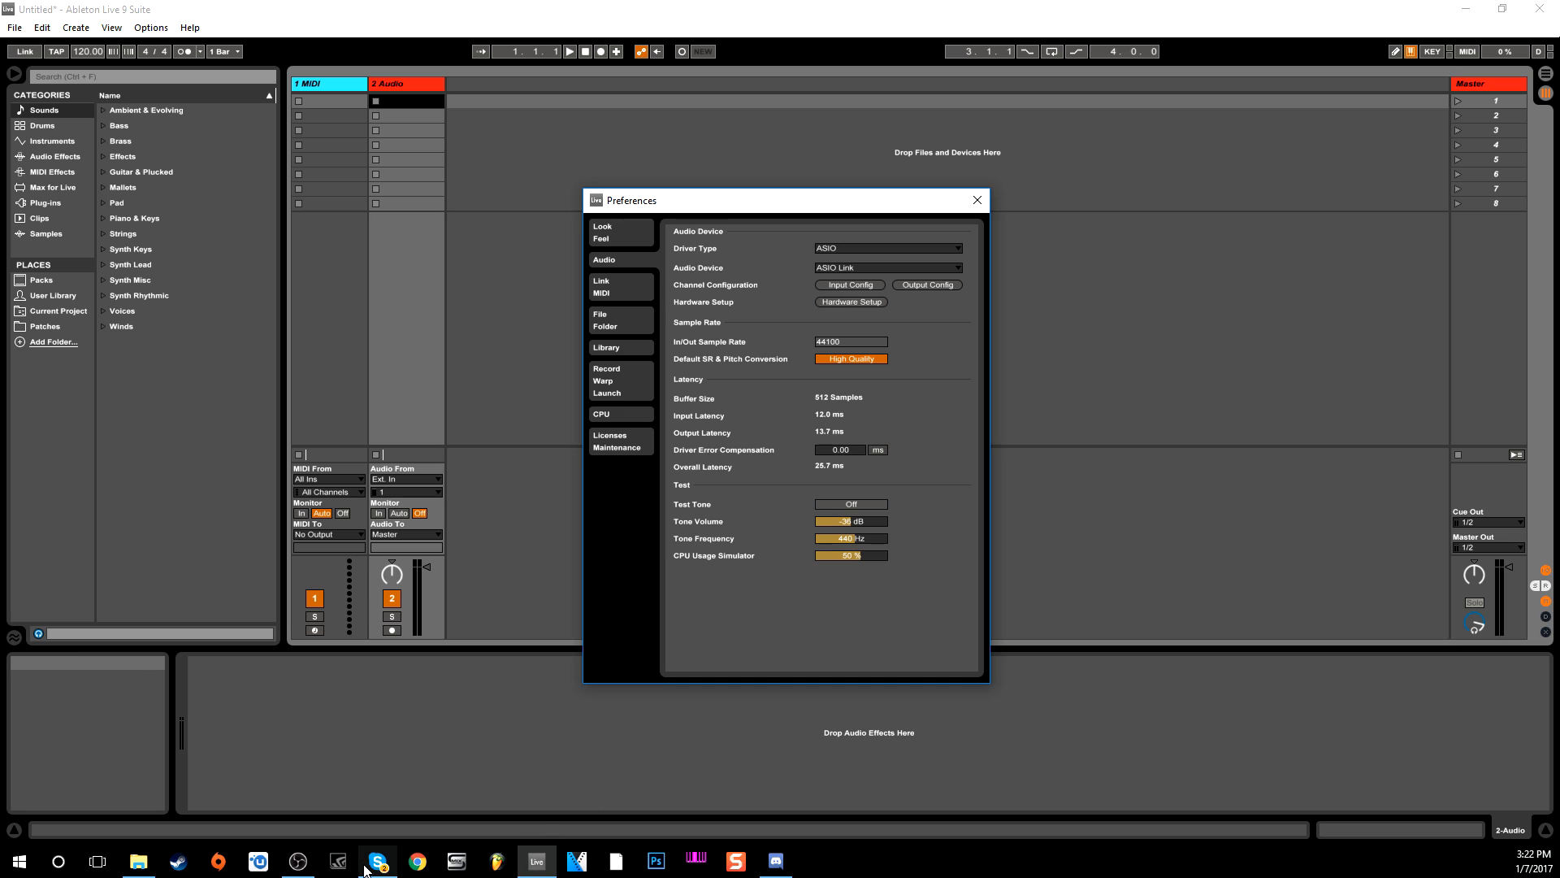
pyautogui.click(840, 304)
pyautogui.click(449, 869)
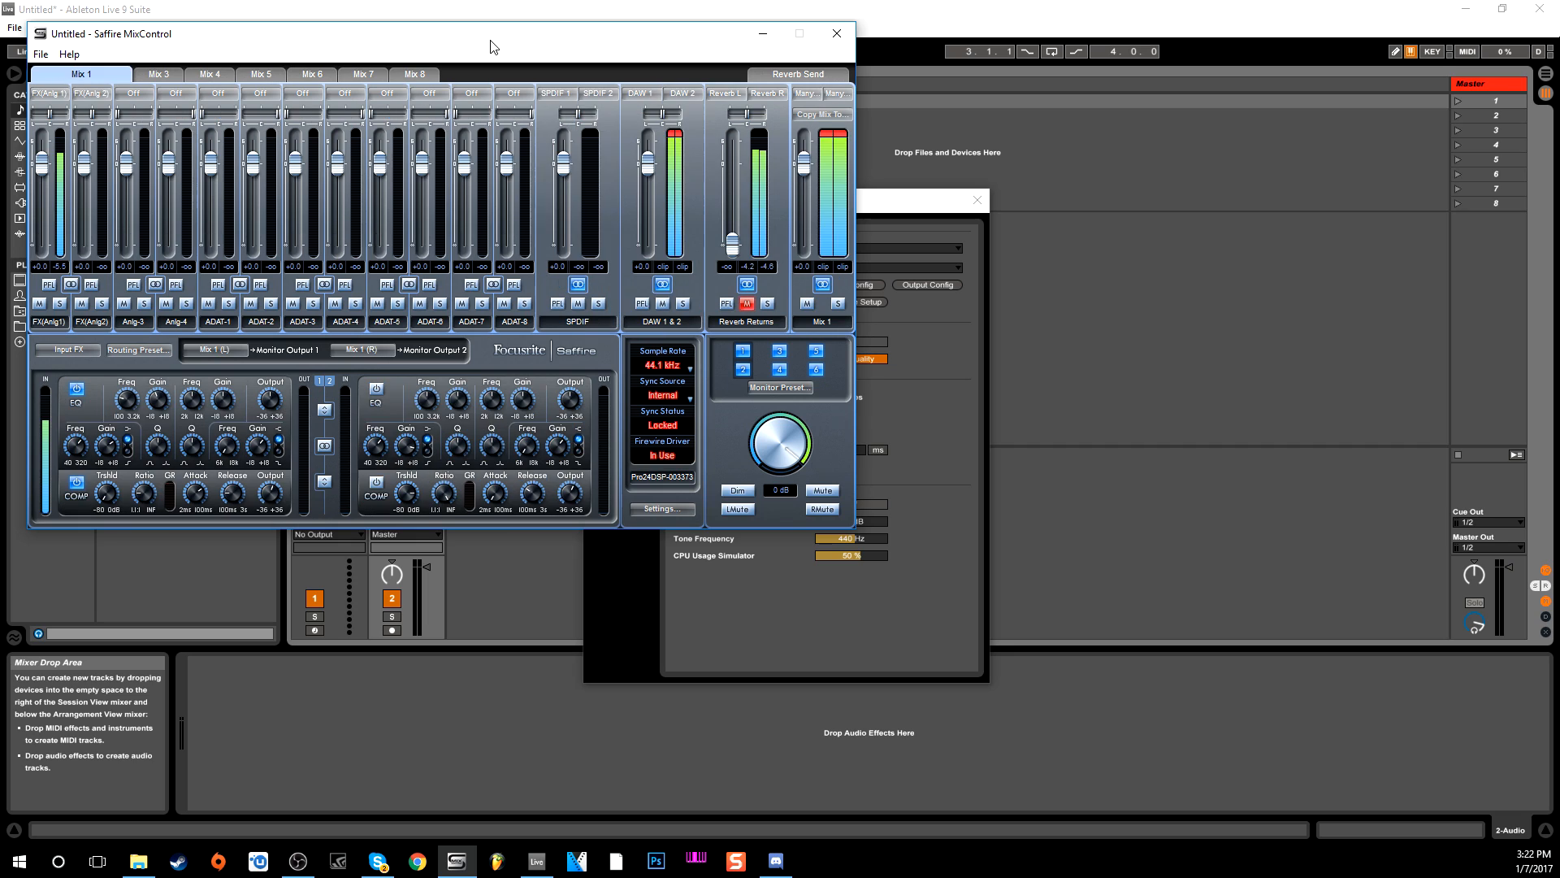
pyautogui.click(848, 37)
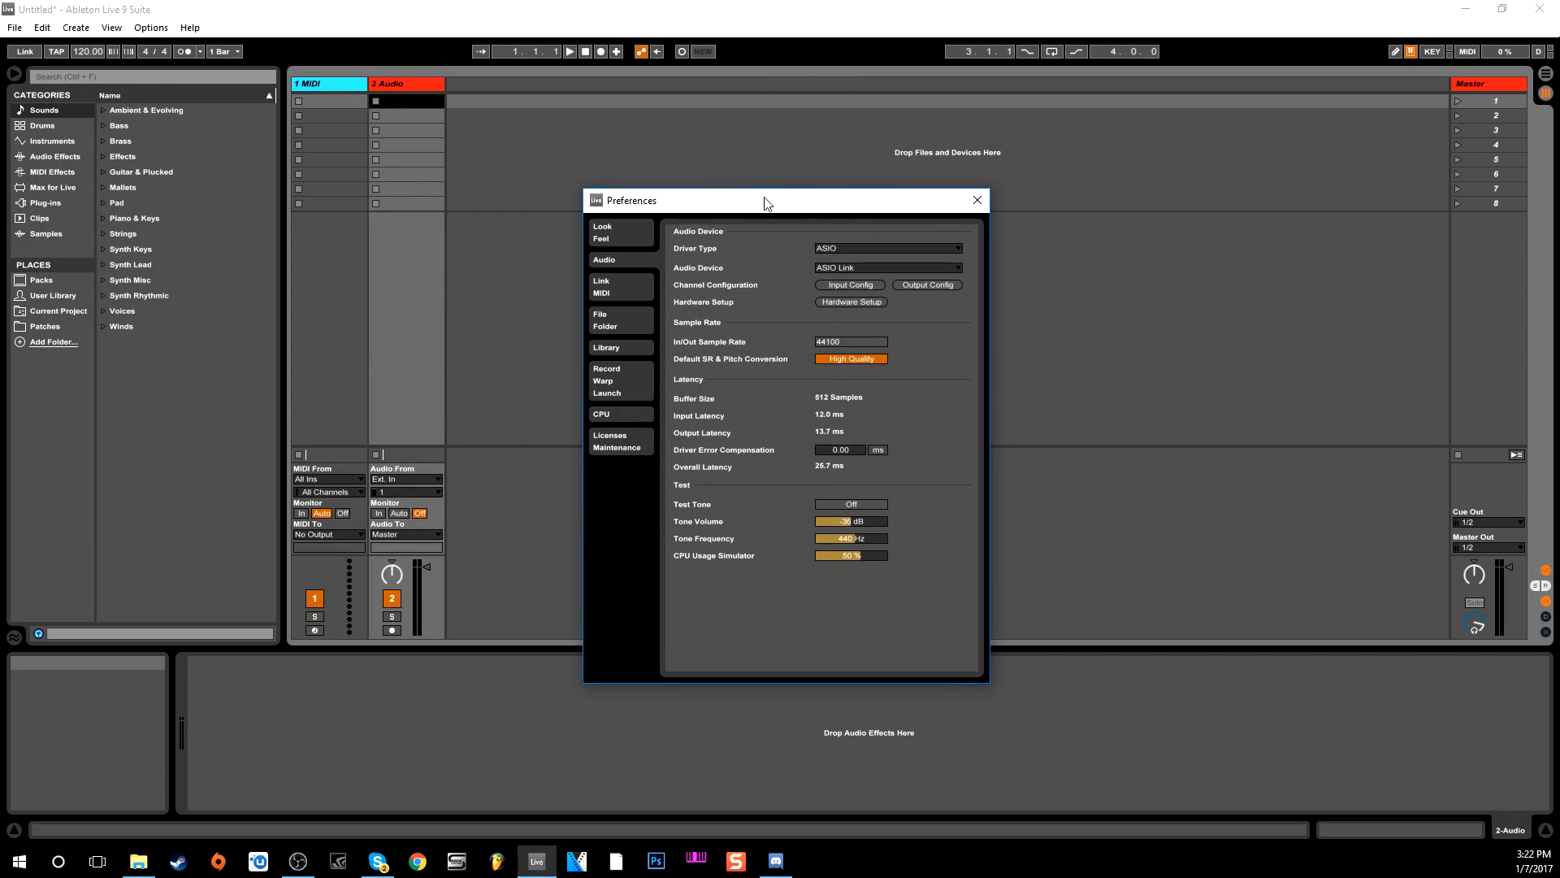
pyautogui.click(834, 342)
pyautogui.click(764, 348)
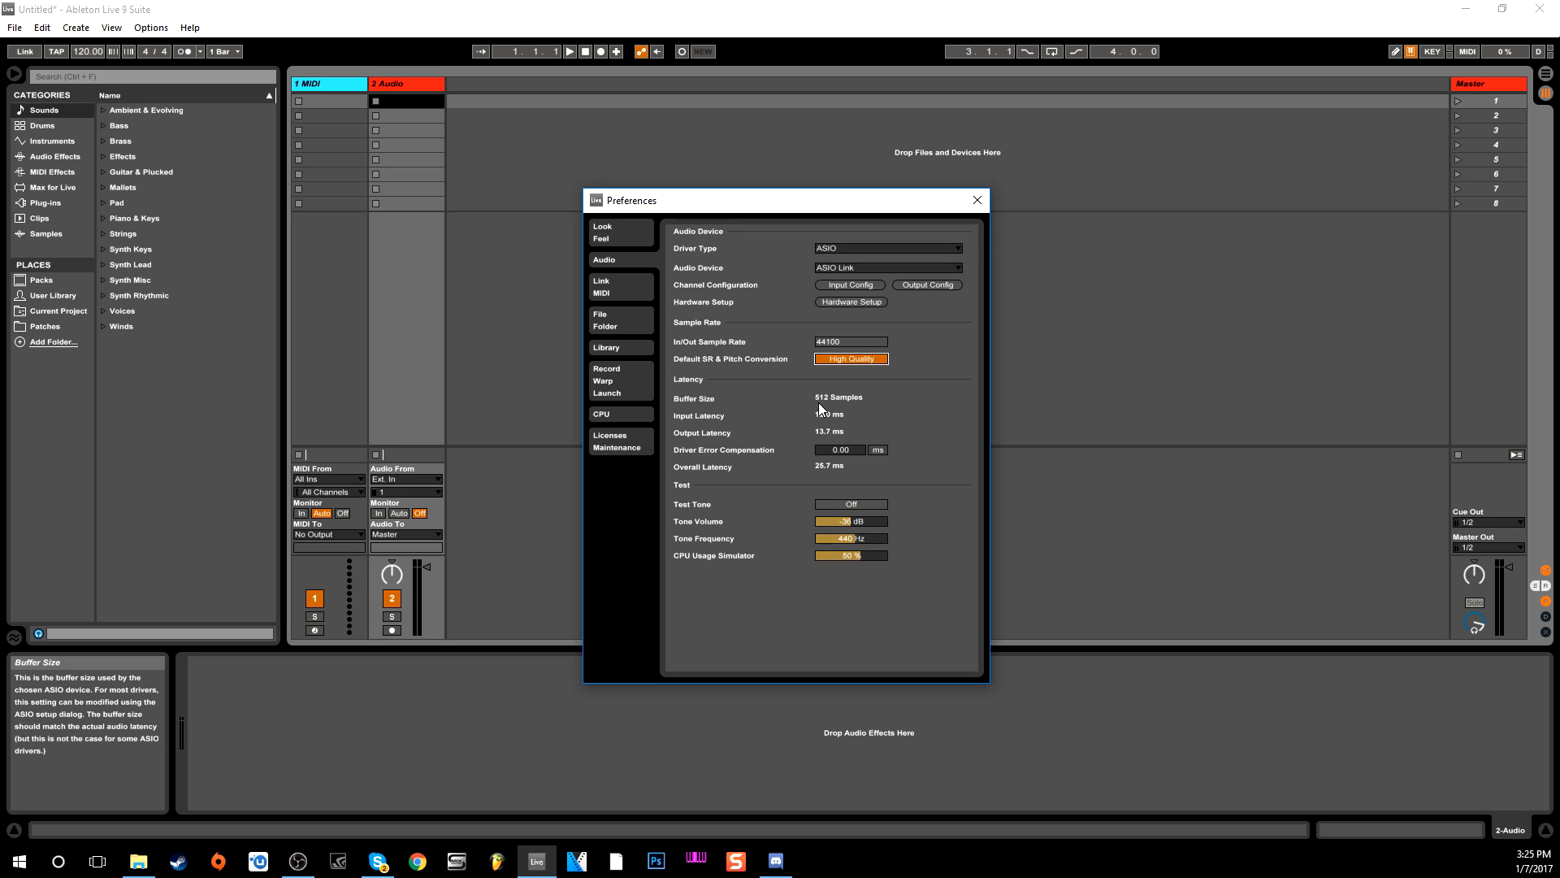
# - Turn the test tone briefly on and off, and set Tone Volume to -25 dB and CPU Usage Simulator to 80%
pyautogui.click(841, 504)
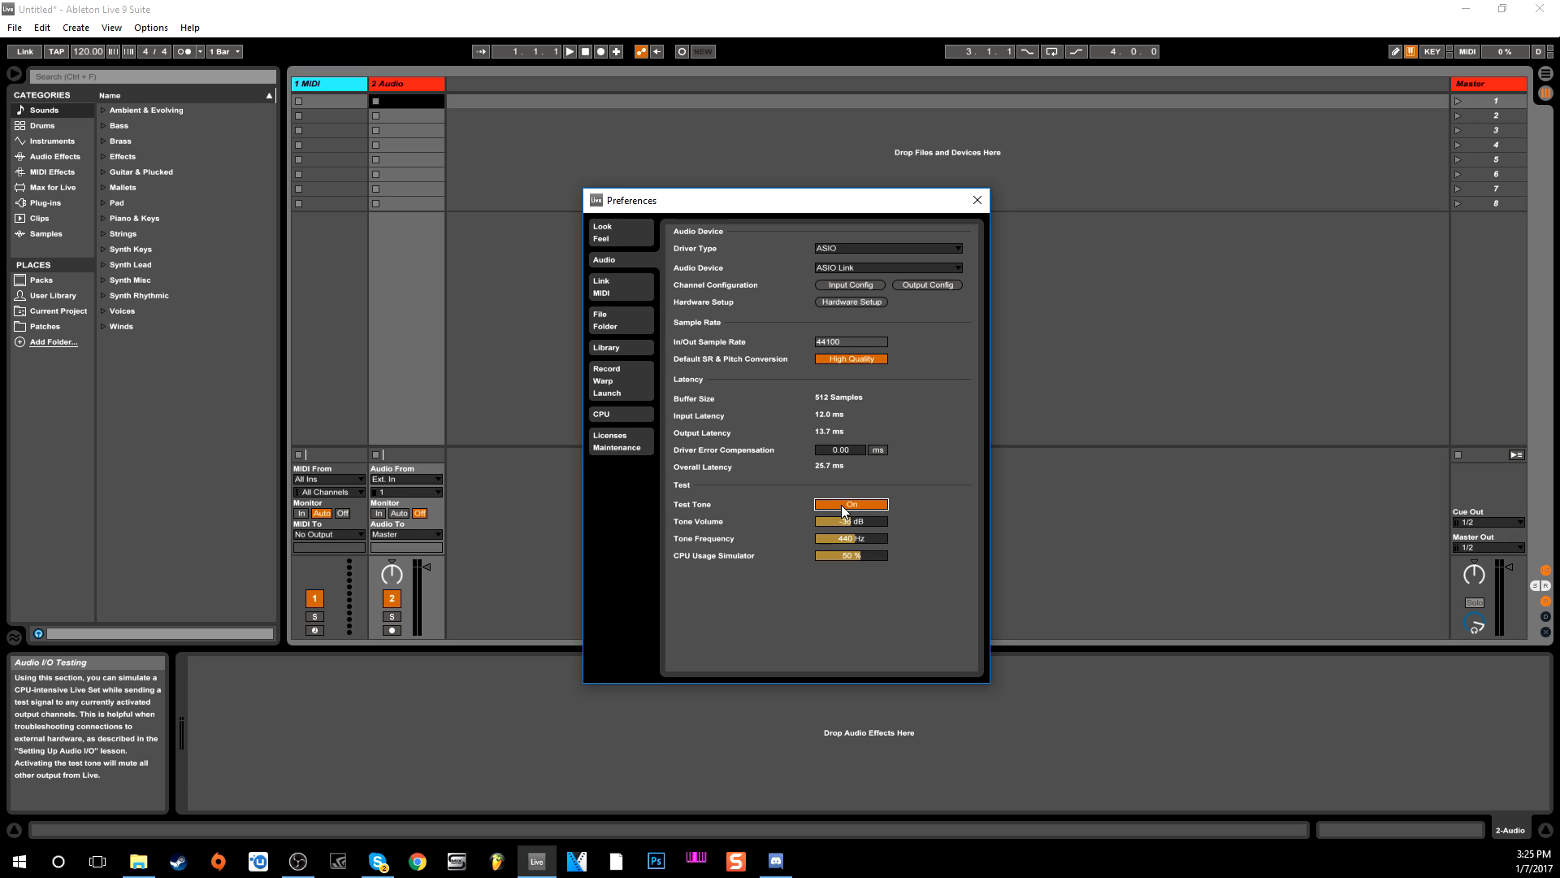
pyautogui.click(842, 505)
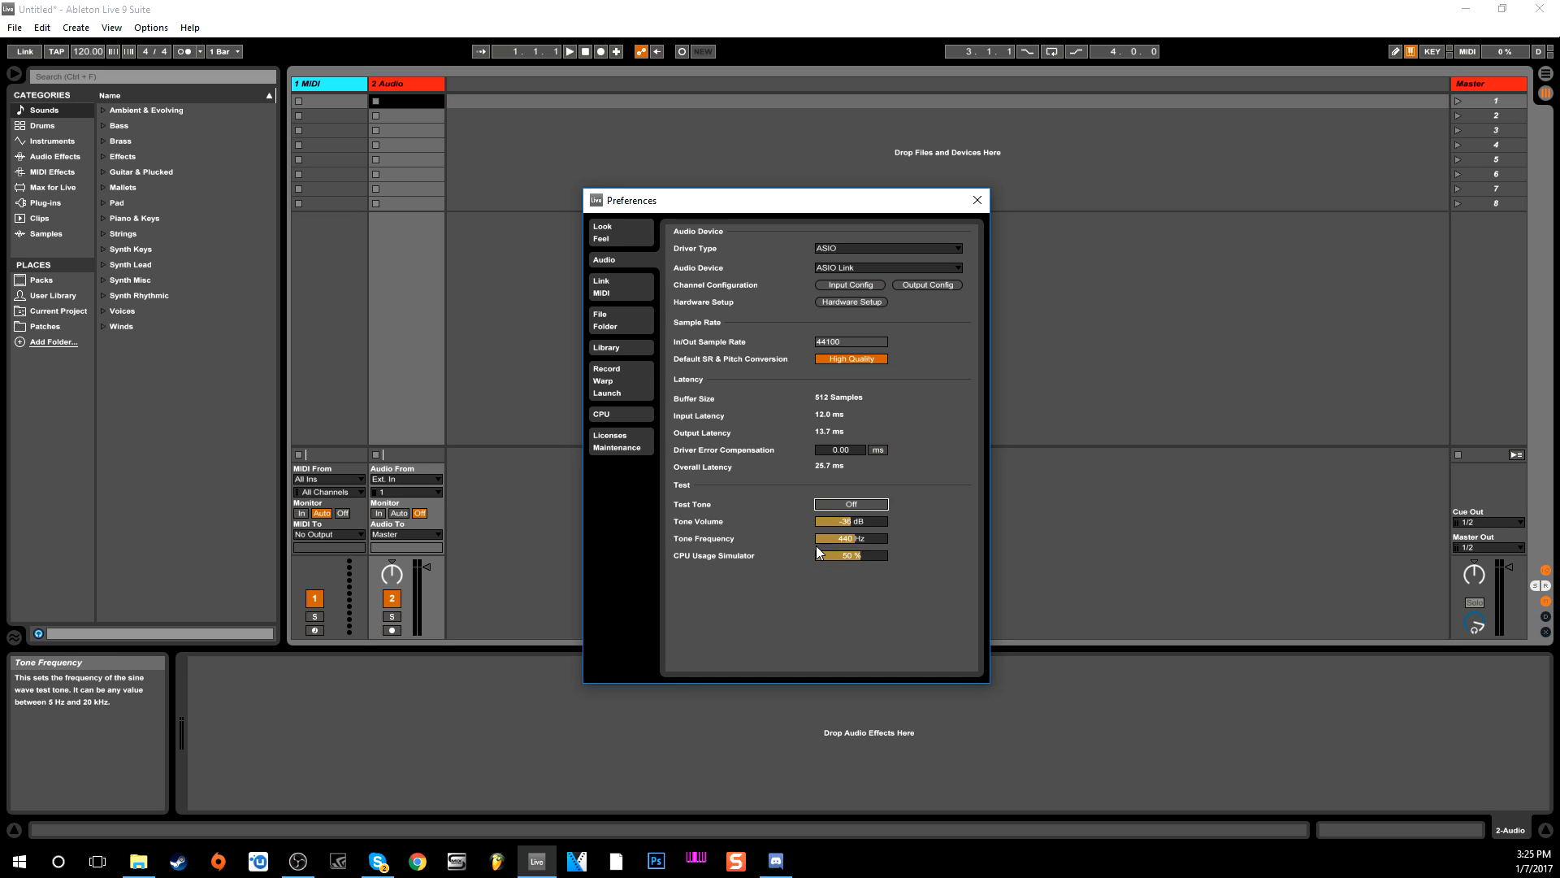
pyautogui.moveTo(864, 554); pyautogui.dragTo(865, 529)
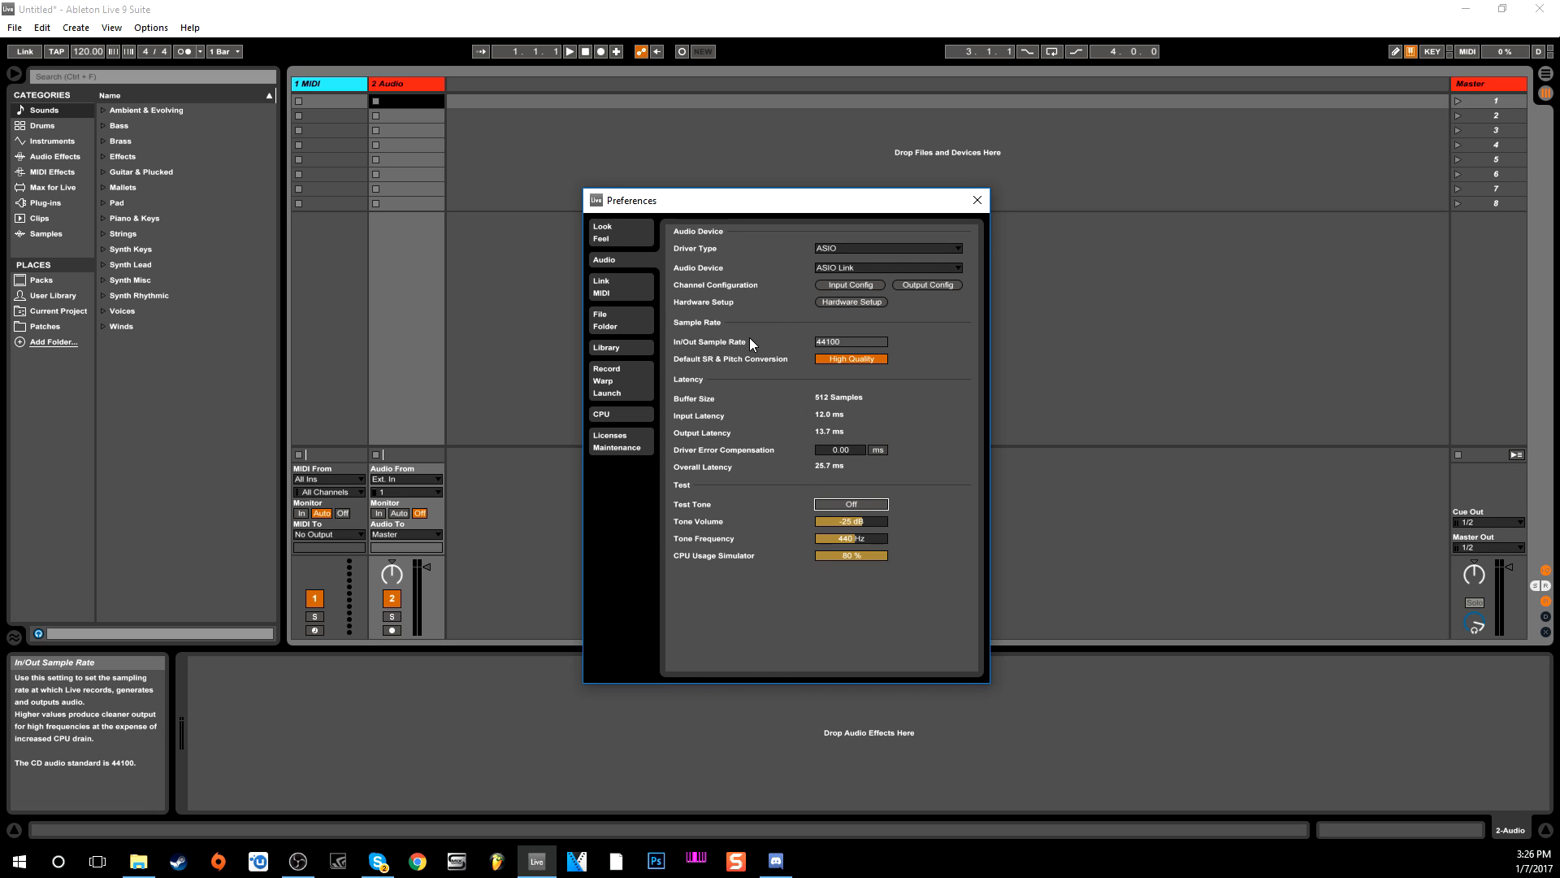
# - Review the Link/MIDI and File/Folder preferences, including the VST plug-in folder settings, and display the browser's Plug-ins category
pyautogui.click(647, 288)
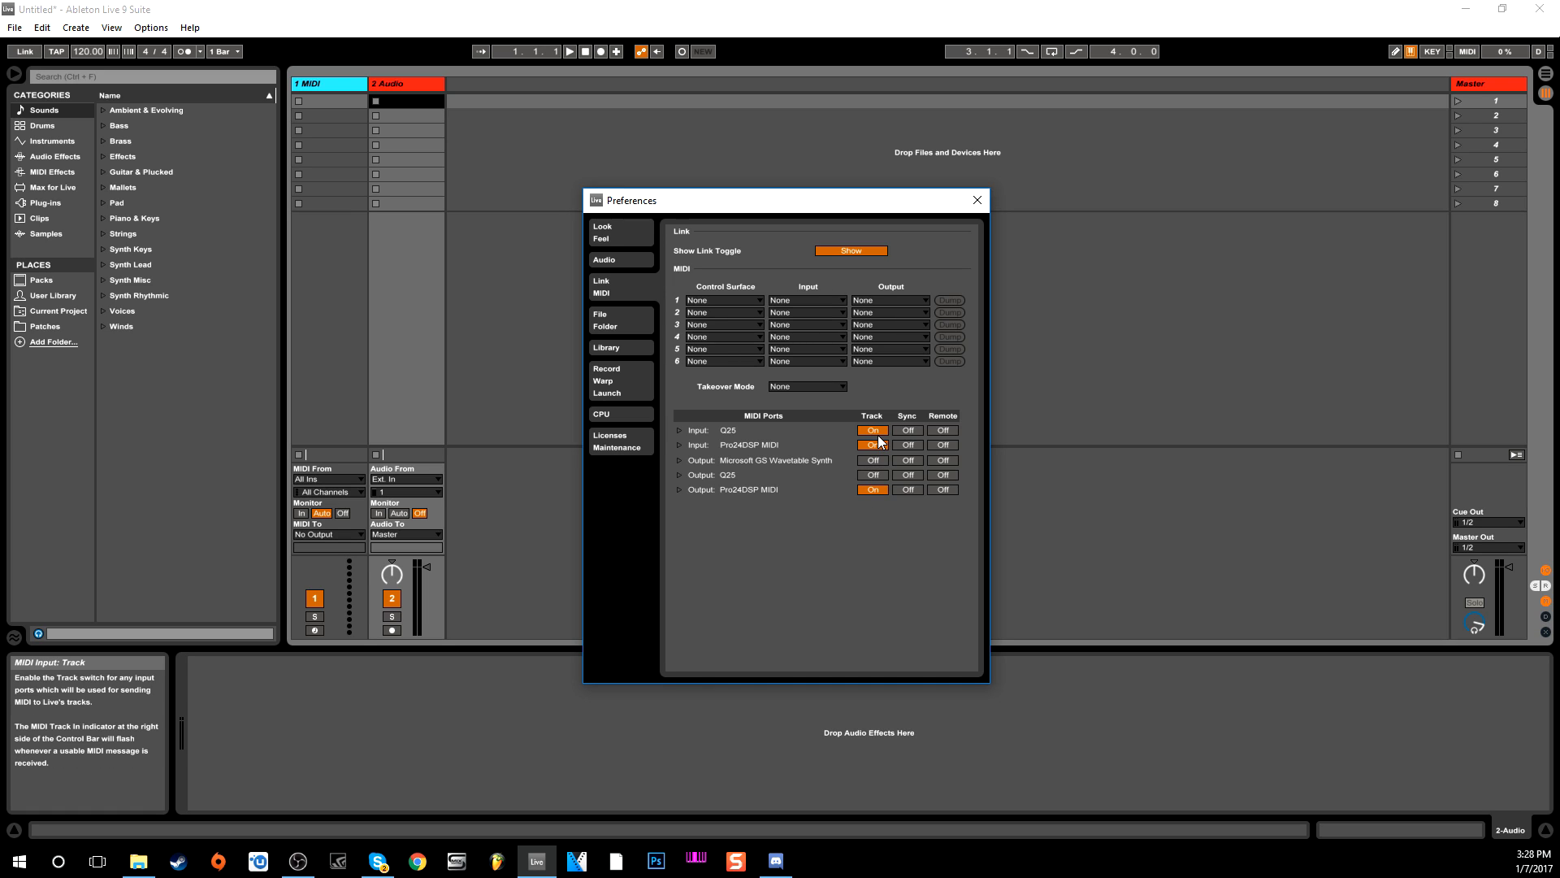
pyautogui.click(622, 327)
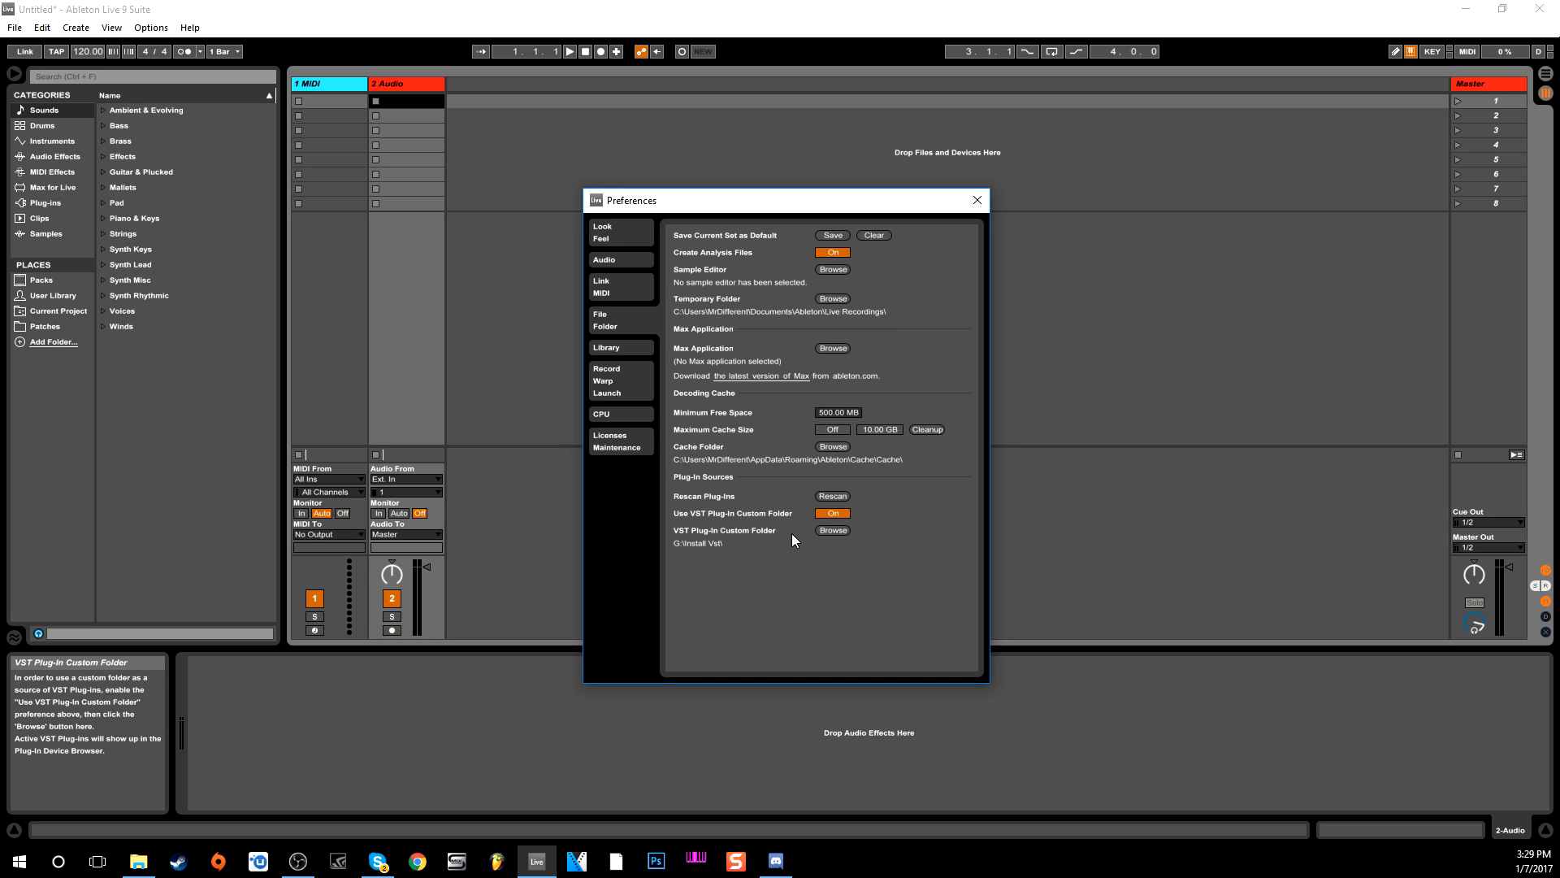
pyautogui.click(46, 202)
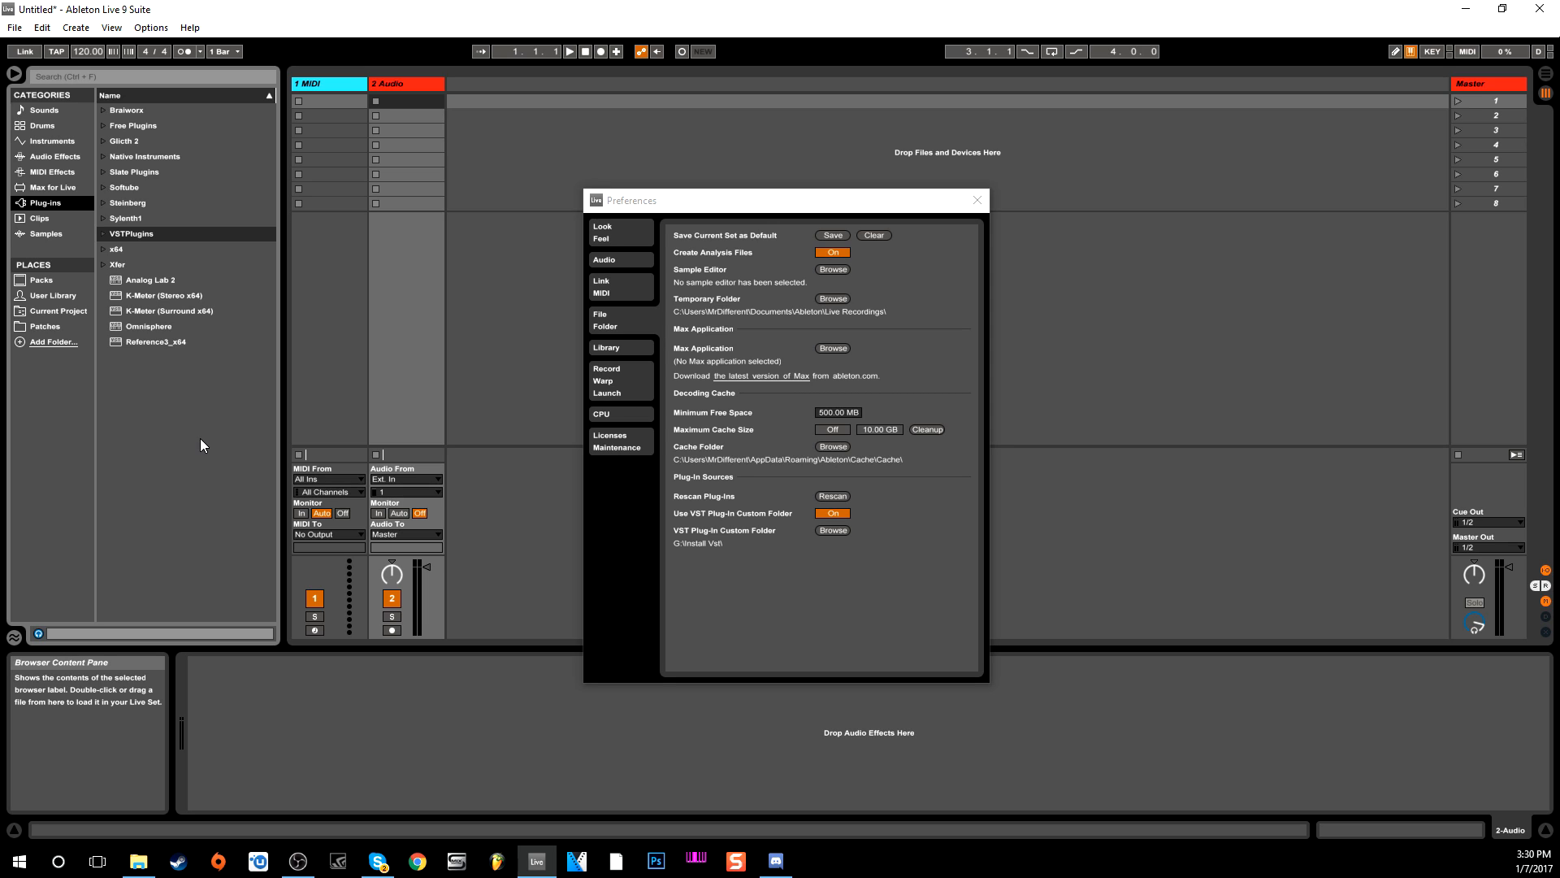
# - Review the Library and Record/Warp/Launch preferences, checking the recording File Type and Count-In options
pyautogui.click(629, 348)
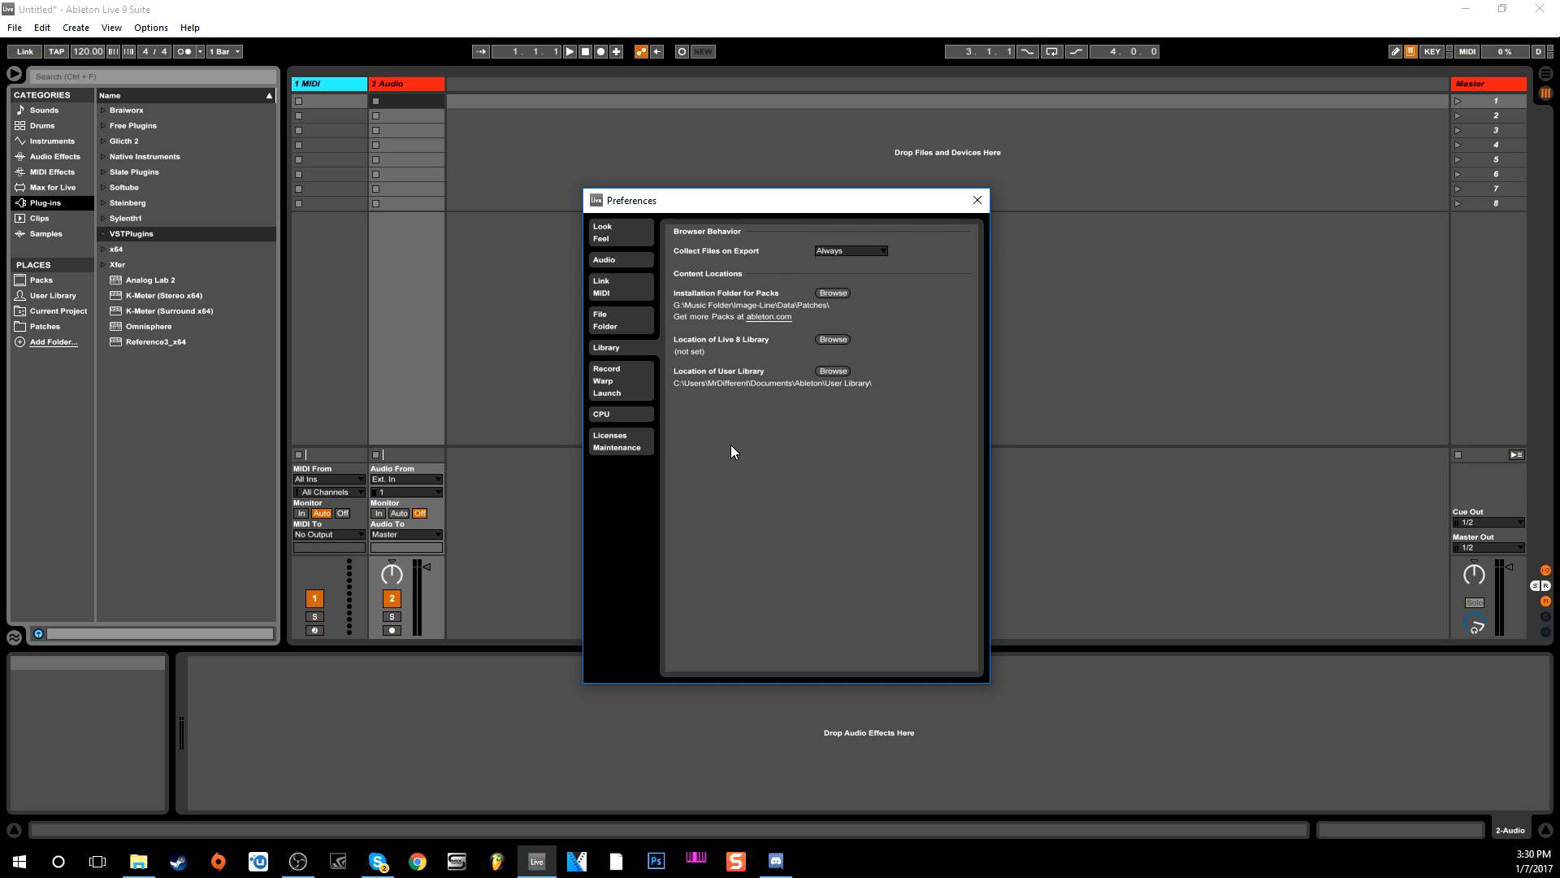
pyautogui.click(627, 377)
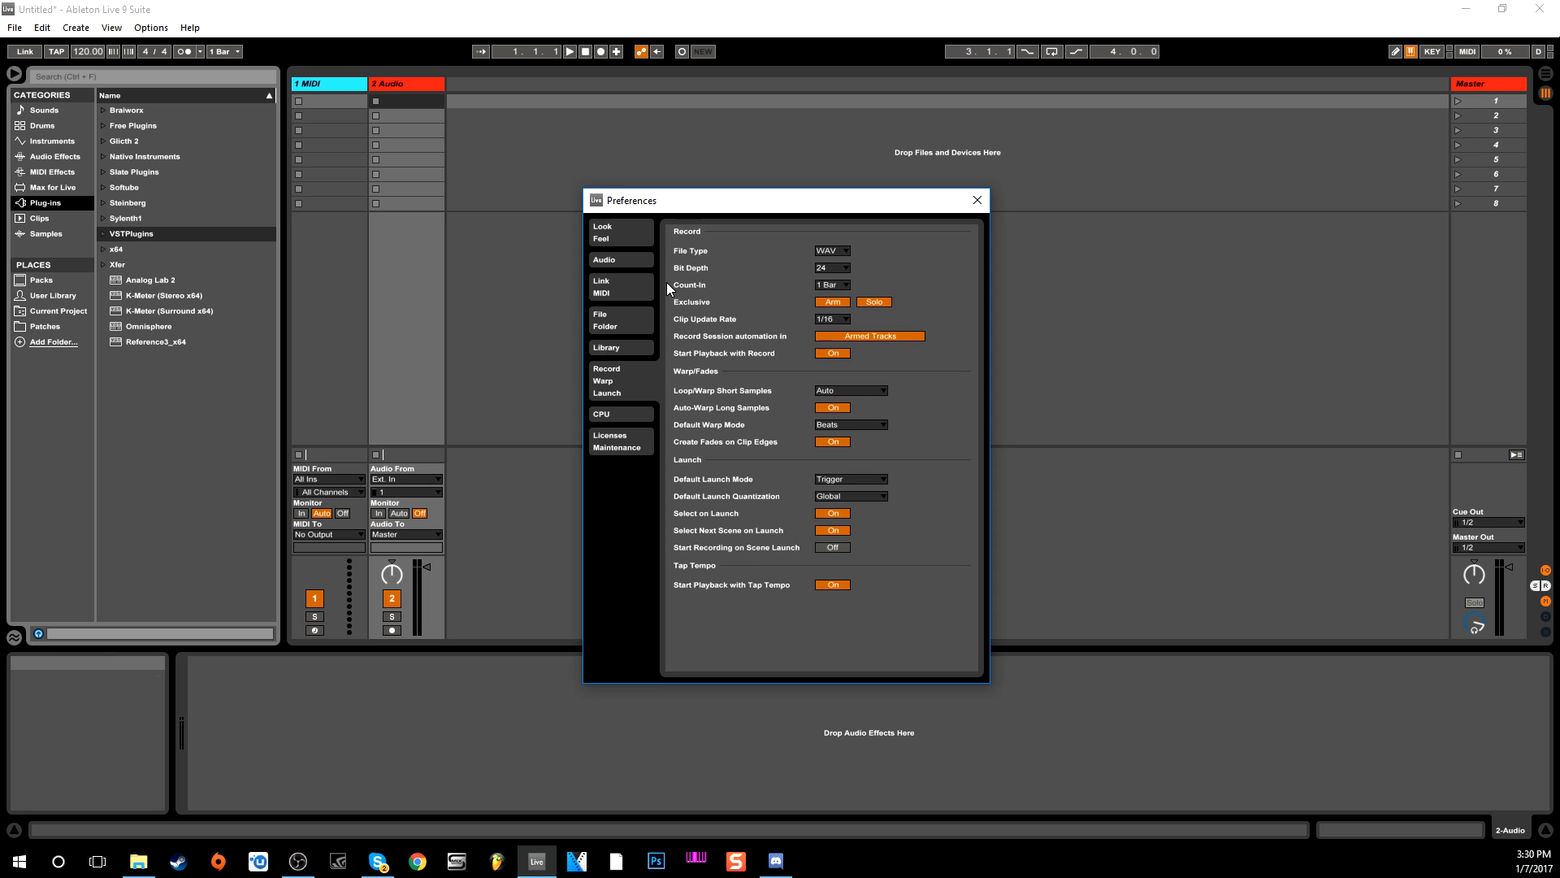
pyautogui.click(839, 255)
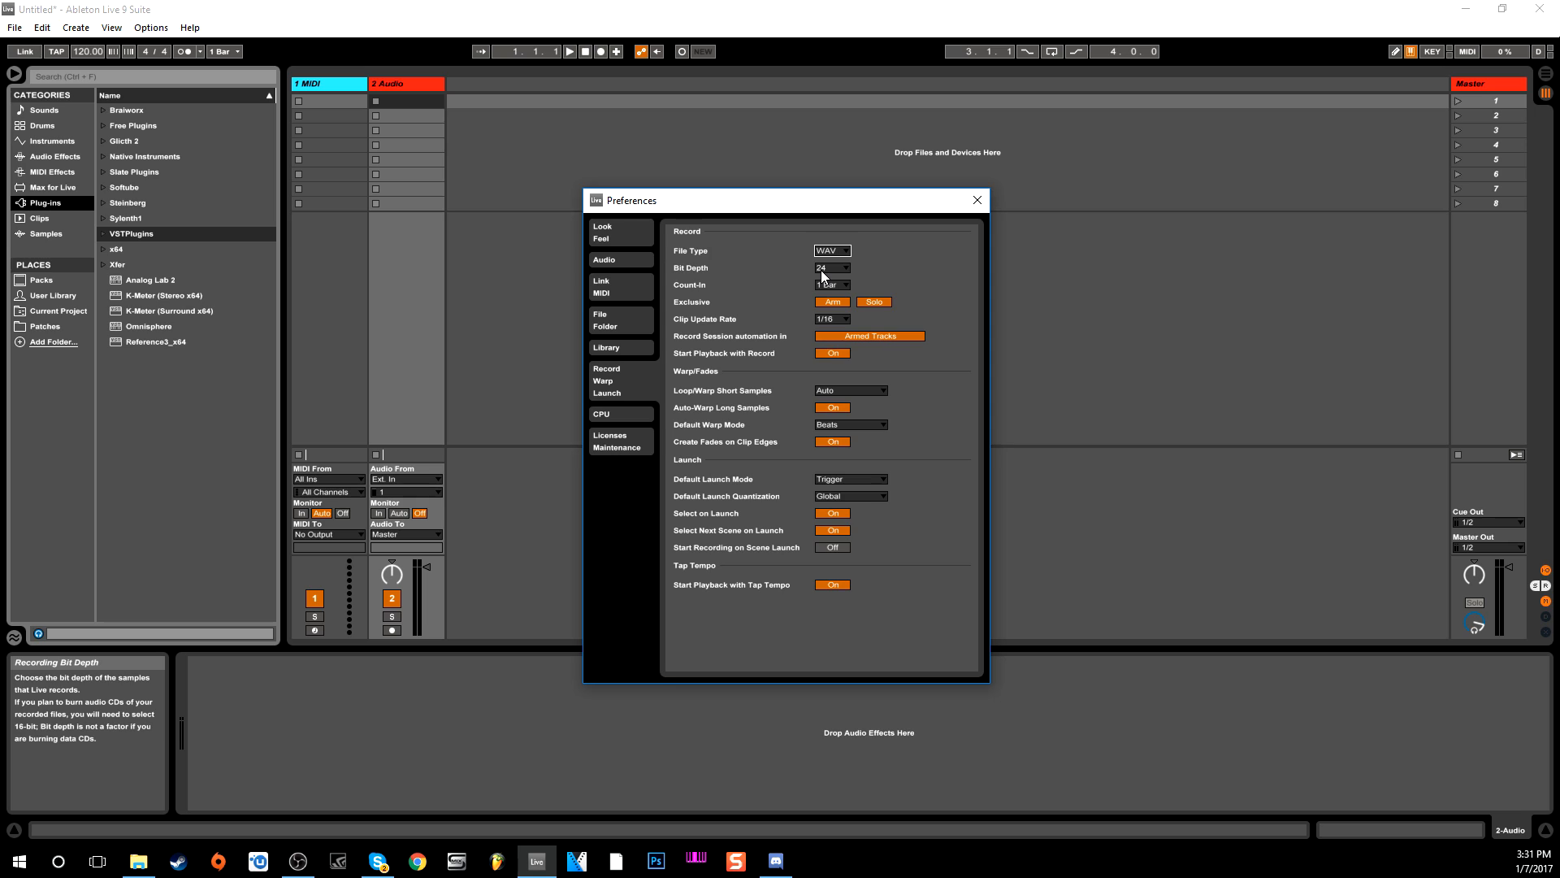
pyautogui.click(832, 289)
pyautogui.click(835, 294)
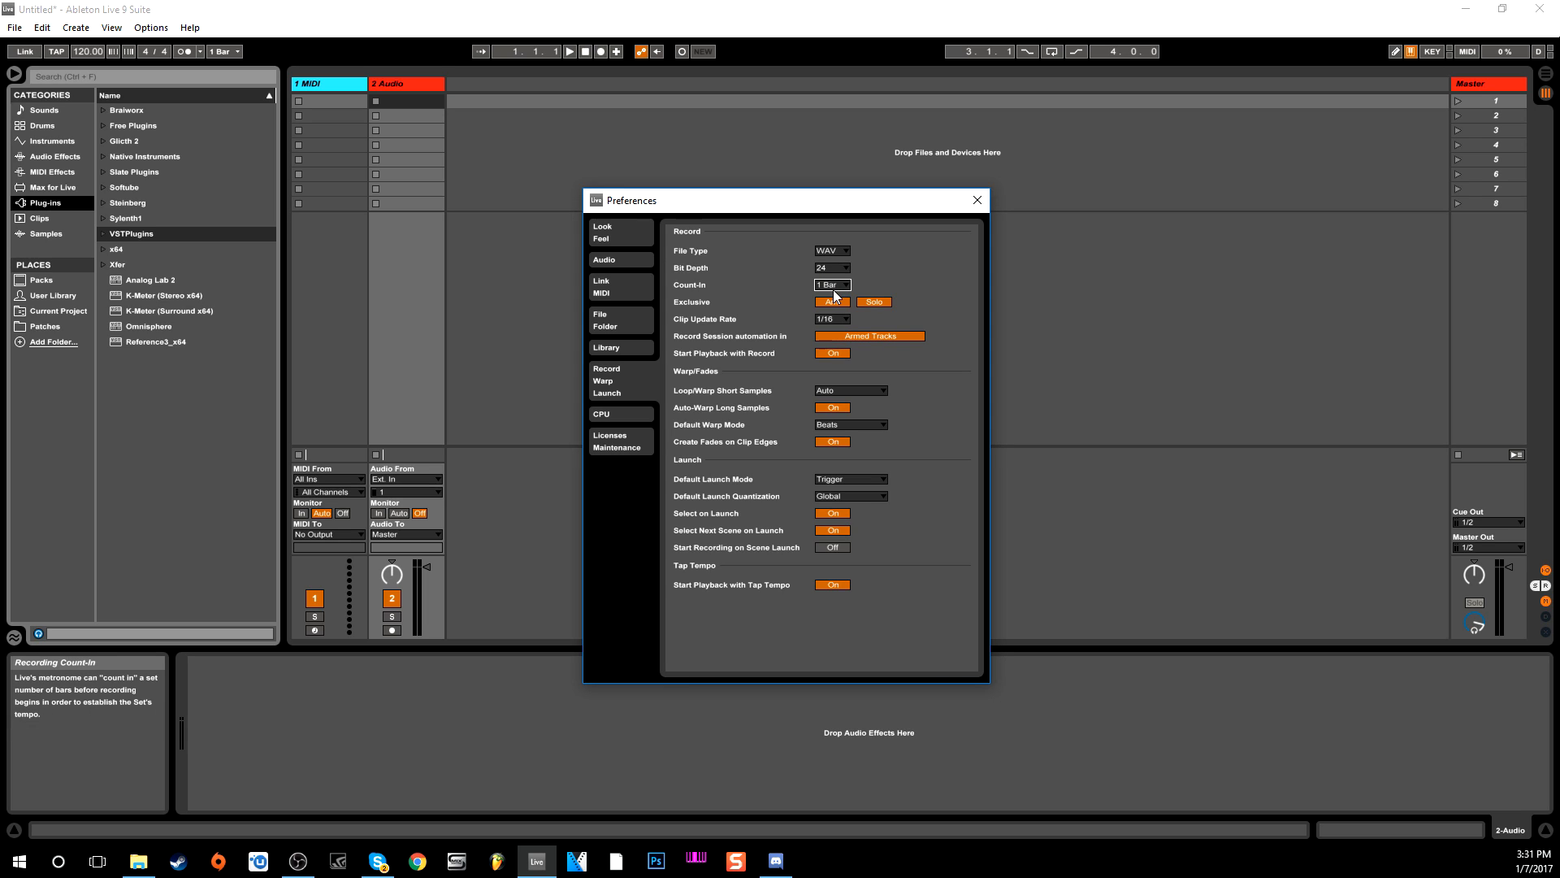
pyautogui.click(835, 296)
pyautogui.click(836, 296)
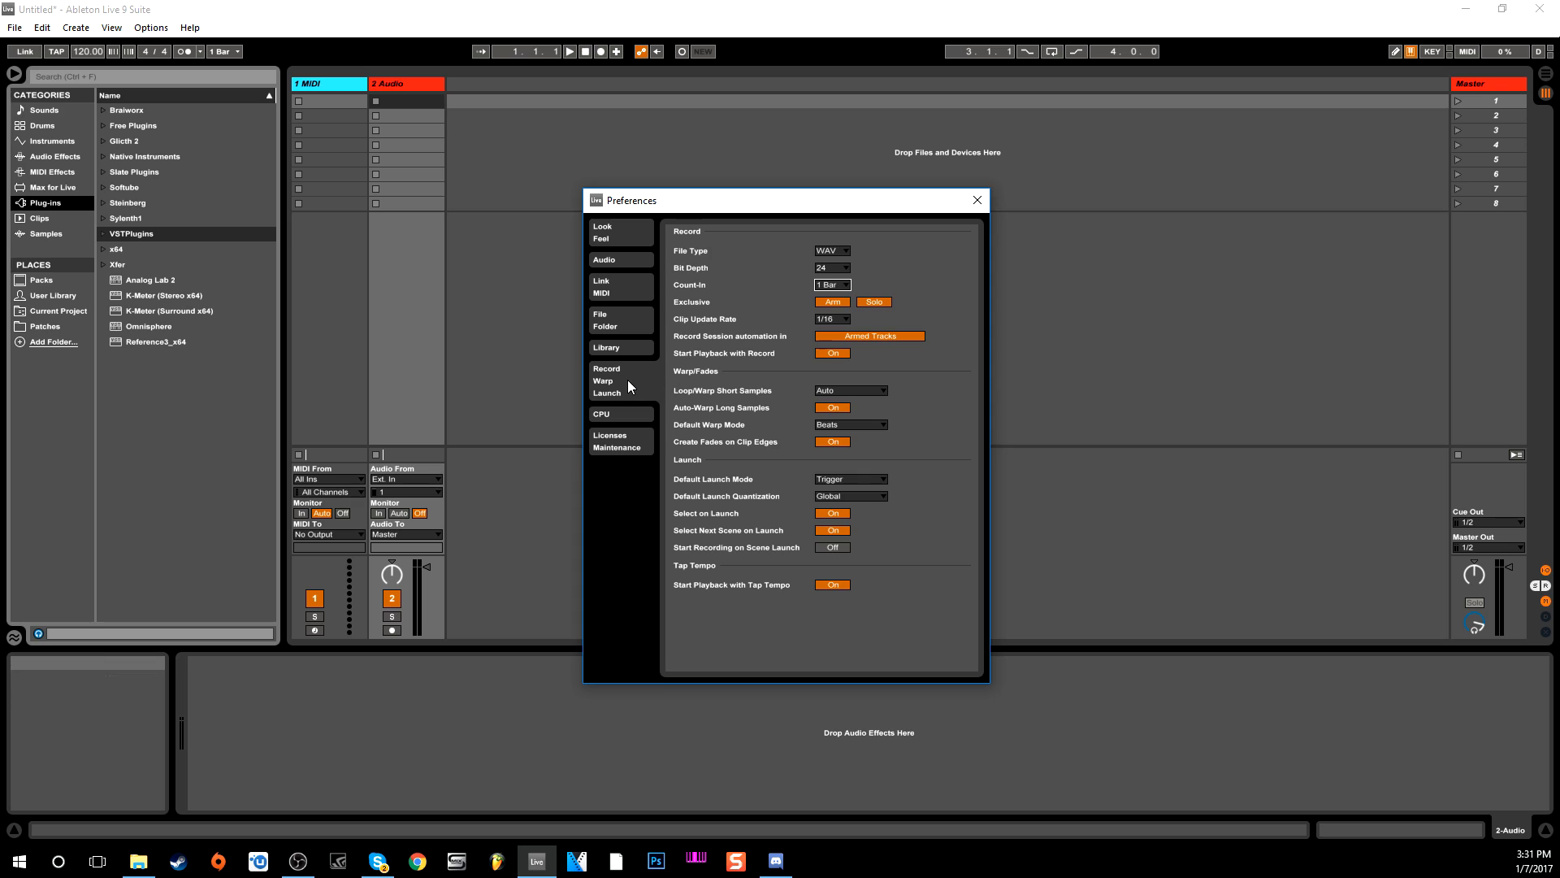
# - Review the CPU and Look/Feel preferences, and close the Preferences window
pyautogui.click(631, 413)
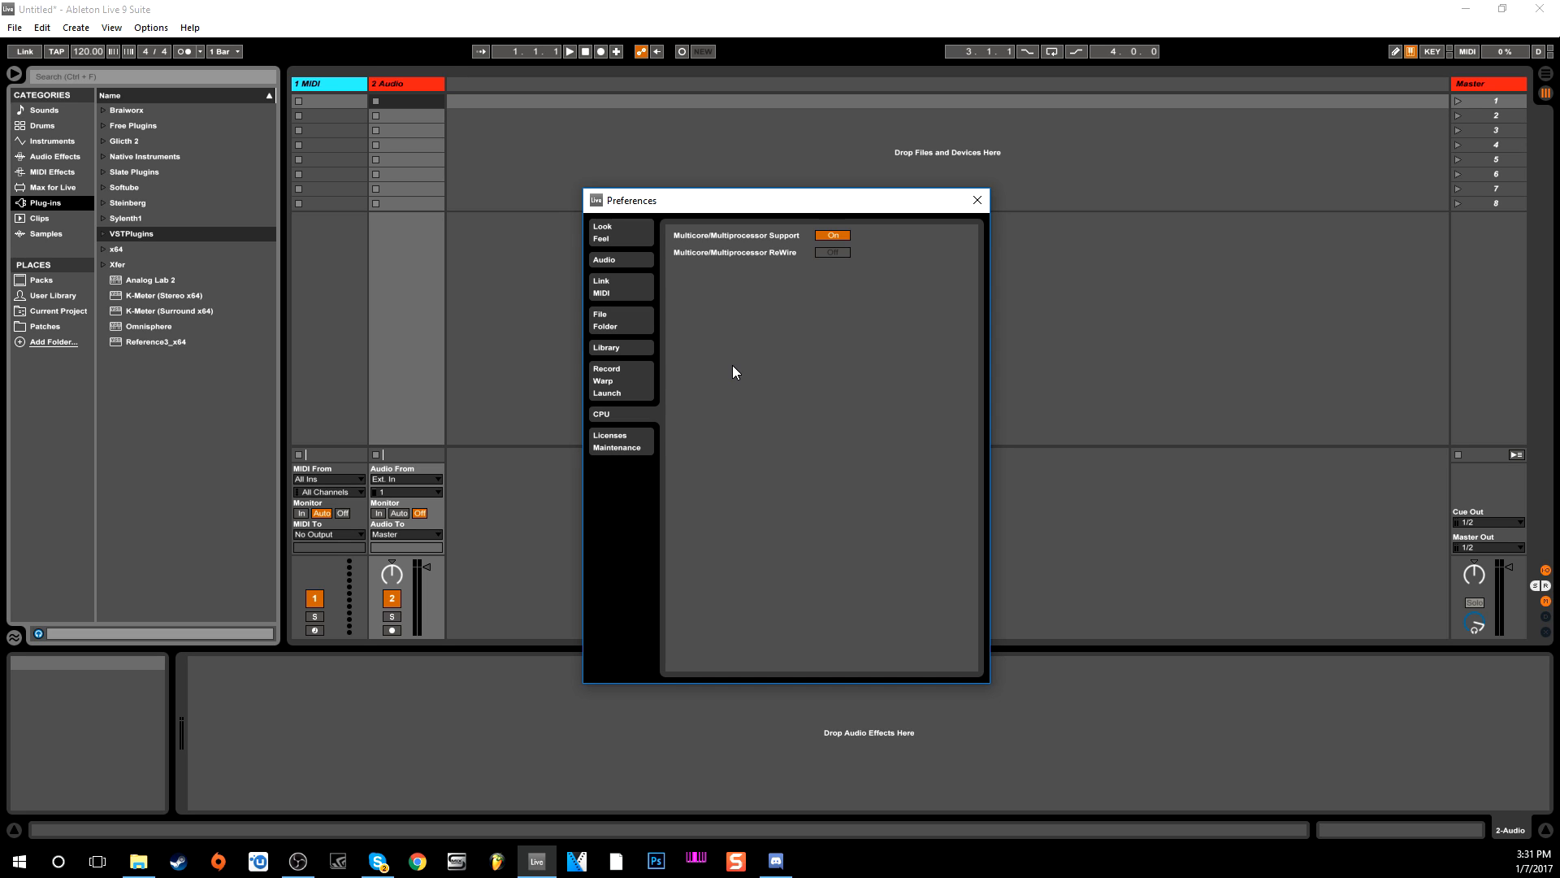
pyautogui.click(635, 236)
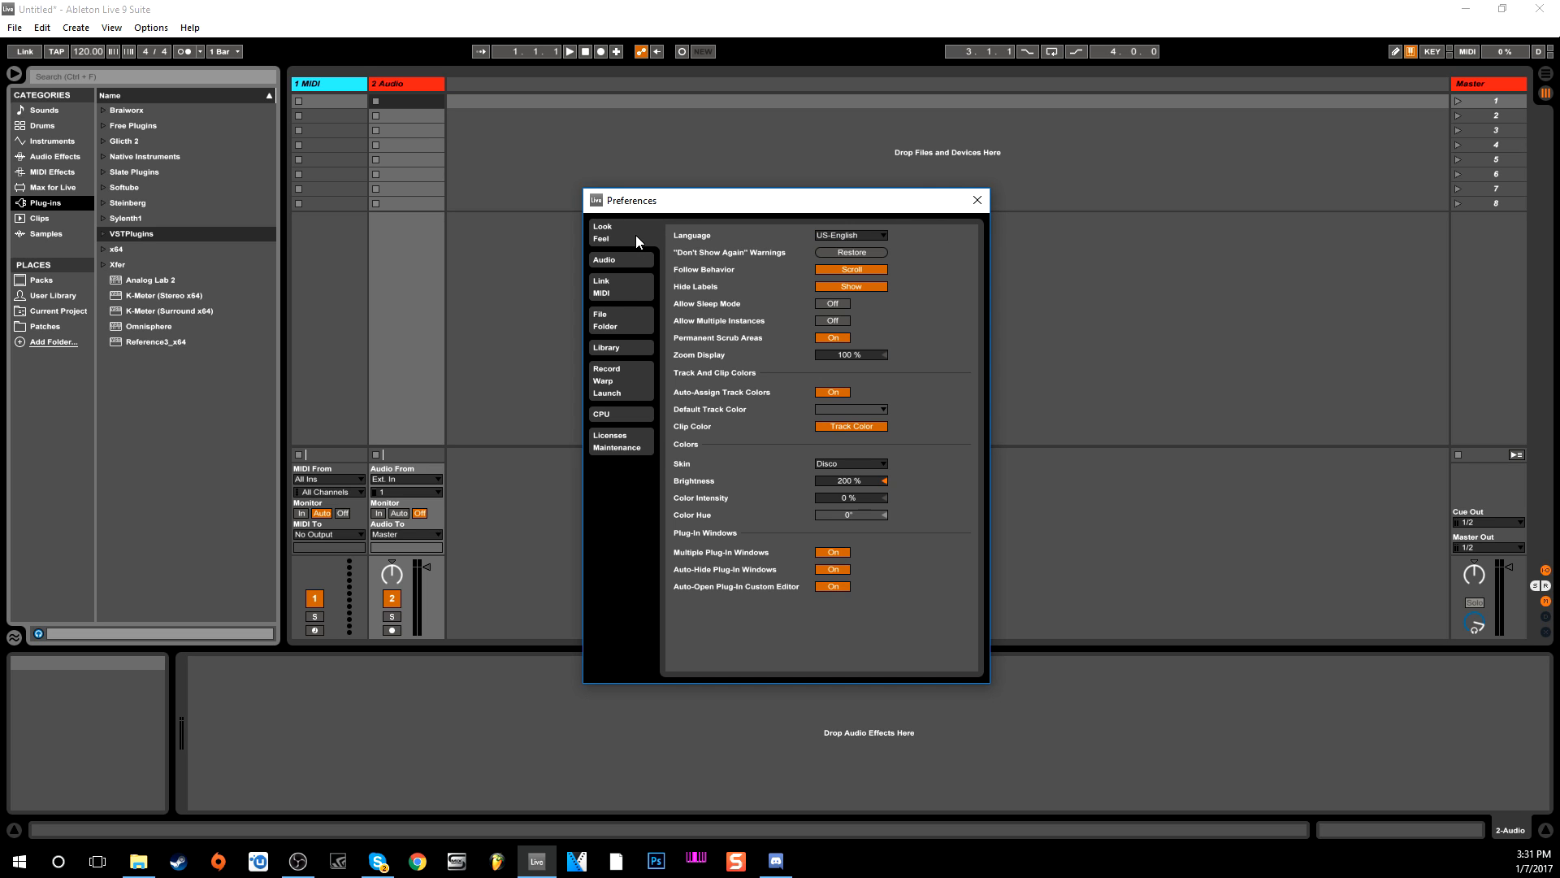
pyautogui.click(976, 201)
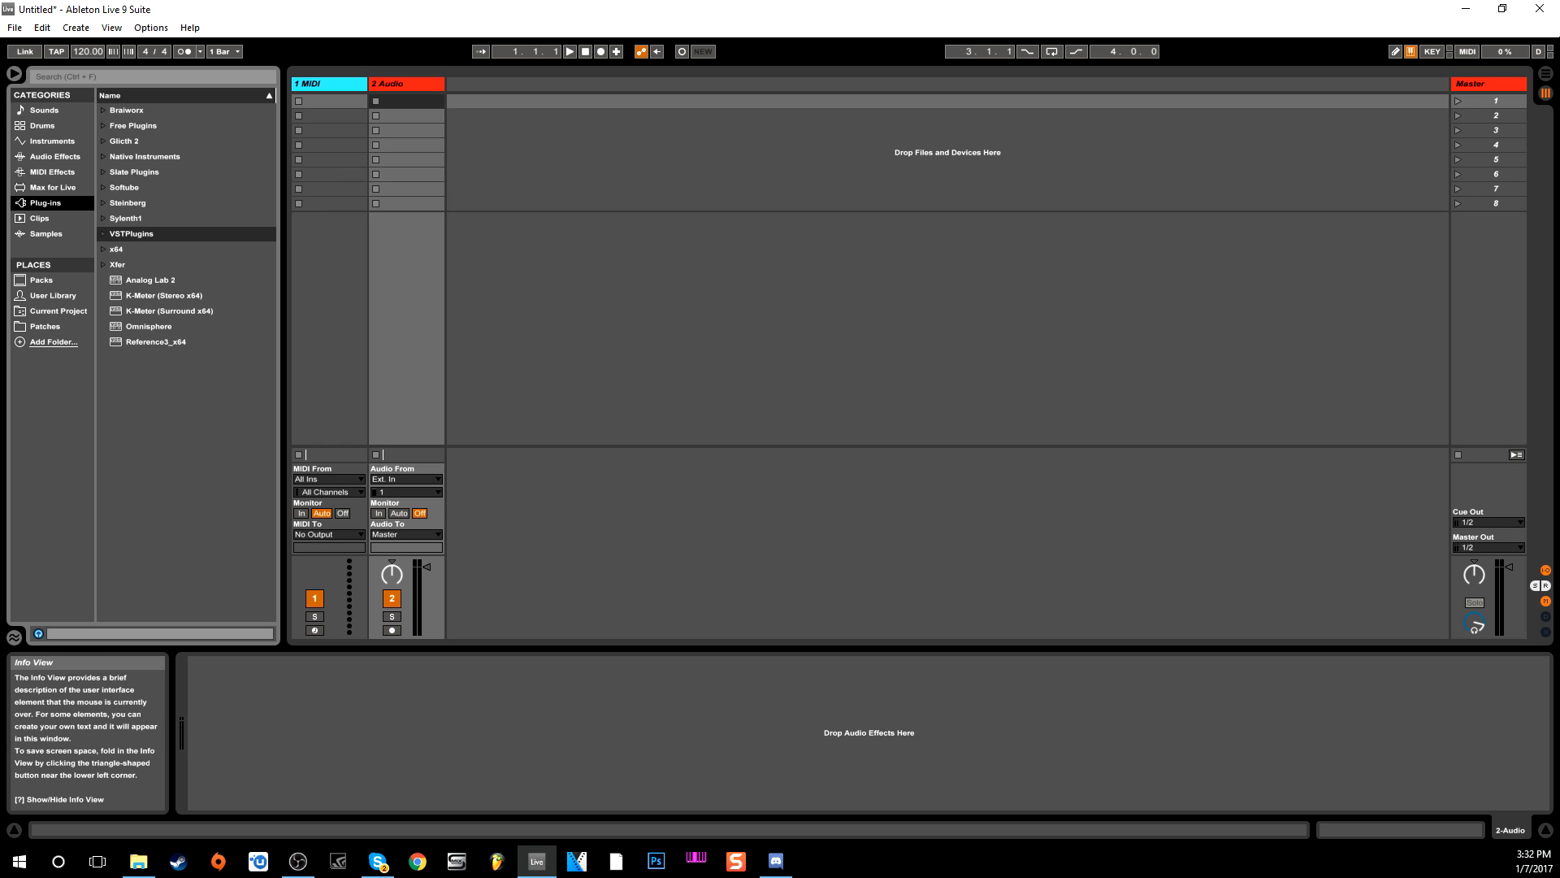
pyautogui.hotkey('alt', 'Tab')
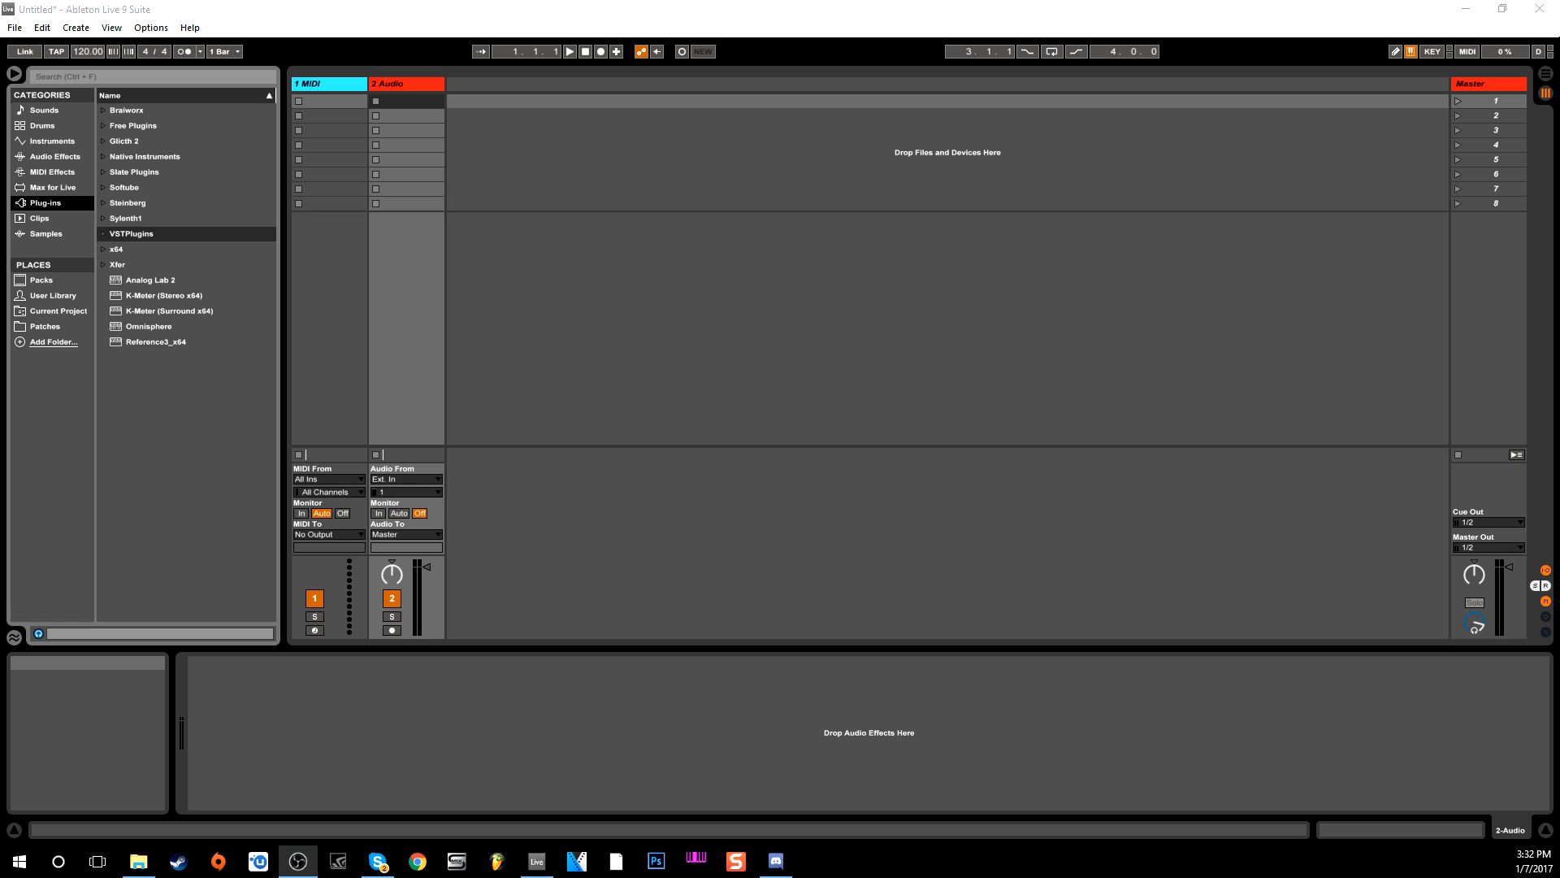